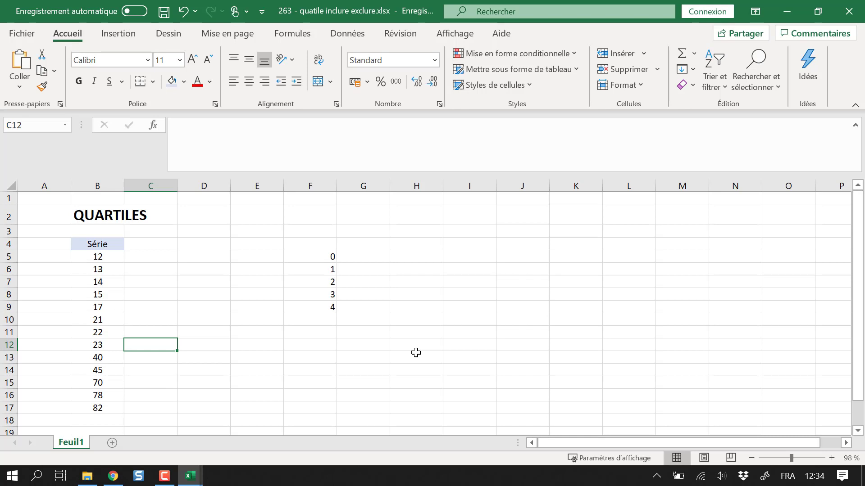
Step: Highlight the 13 Série values and point out the quart values 0 to 4
drag(96, 256, 92, 409)
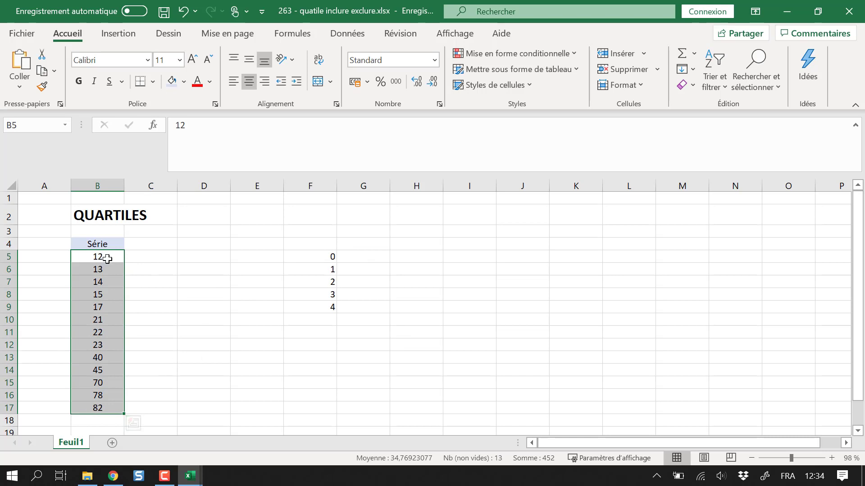
click(190, 291)
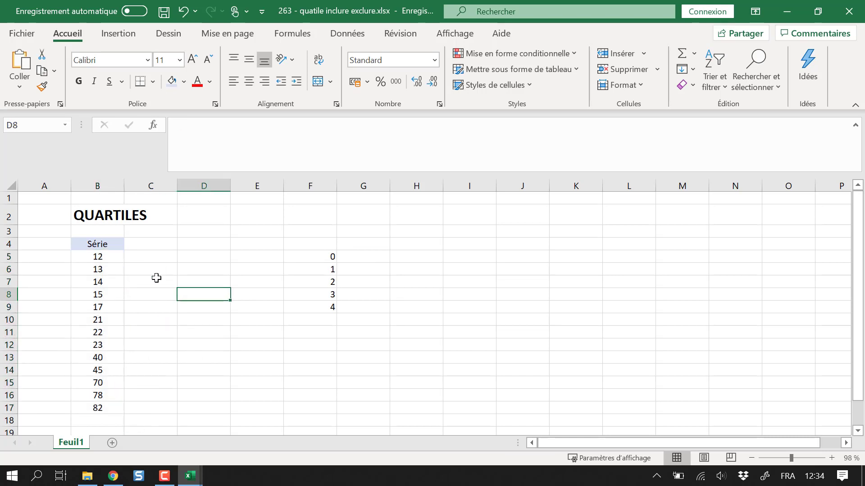
click(105, 260)
drag(105, 260, 102, 408)
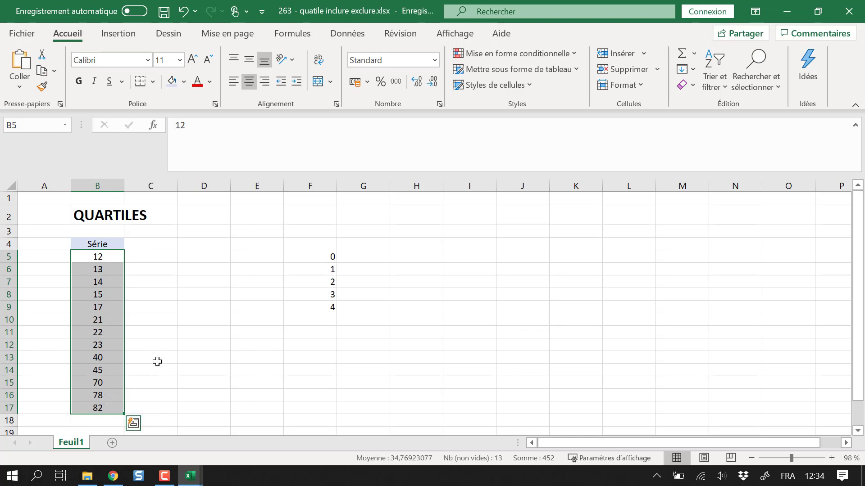
click(360, 258)
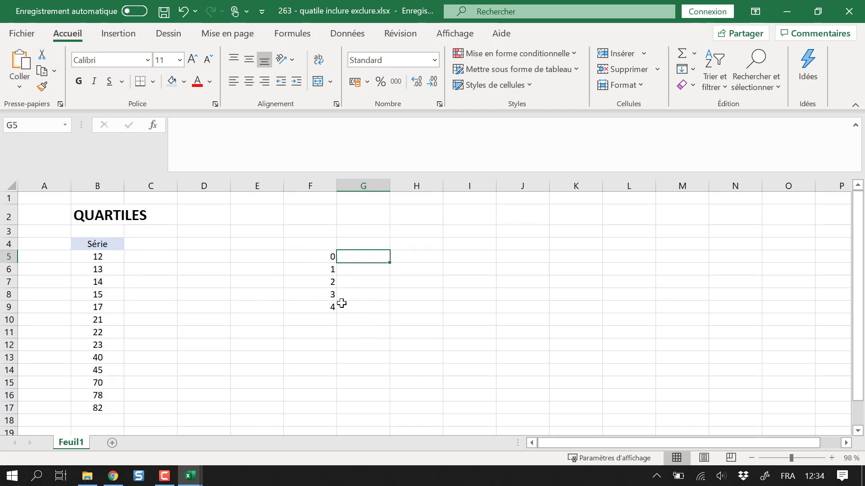
click(319, 306)
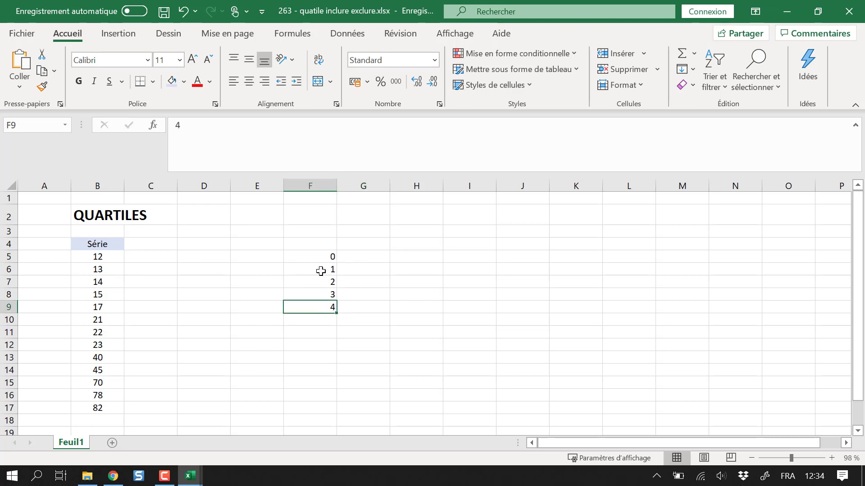
click(318, 271)
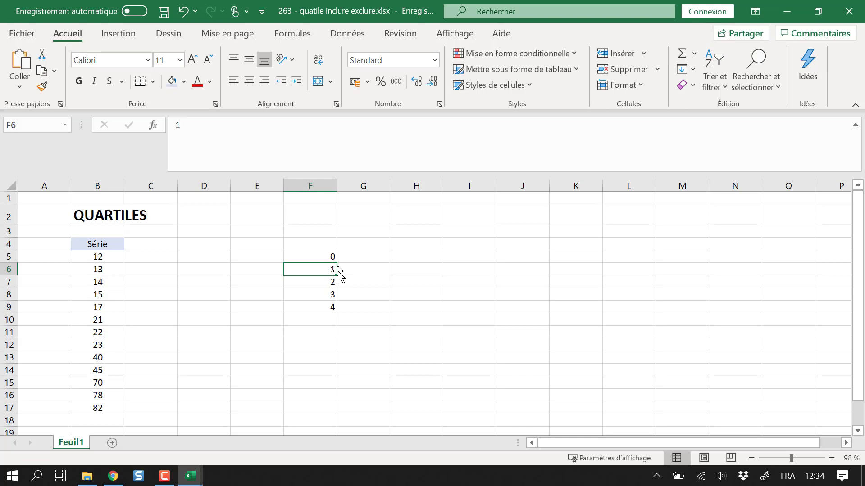
key(Down)
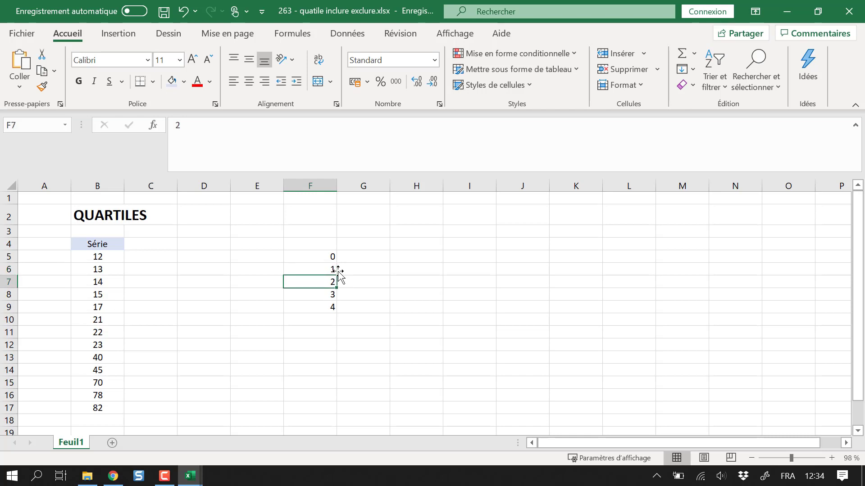
key(Down)
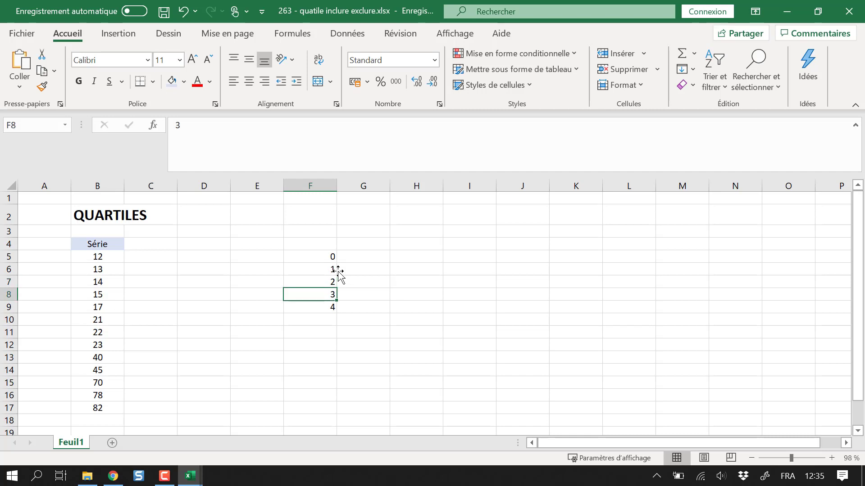
key(Down)
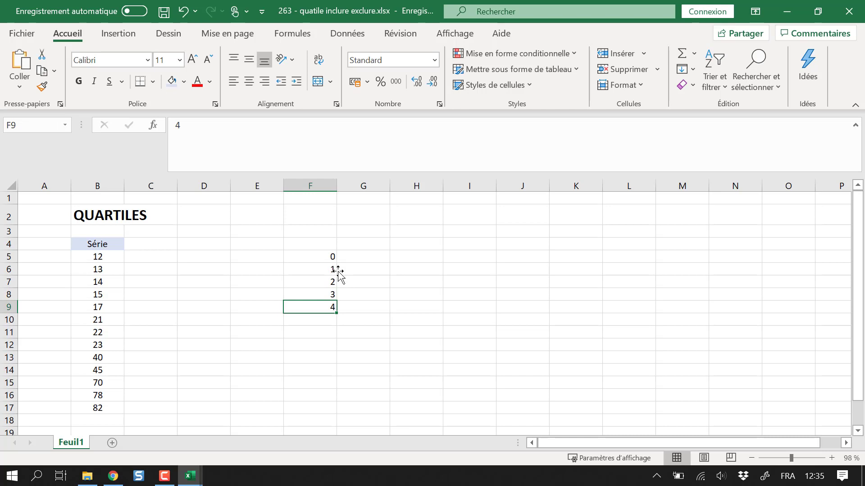
Step: Select the whole series, then the lowest values 12–14 and the values 15–82
click(325, 270)
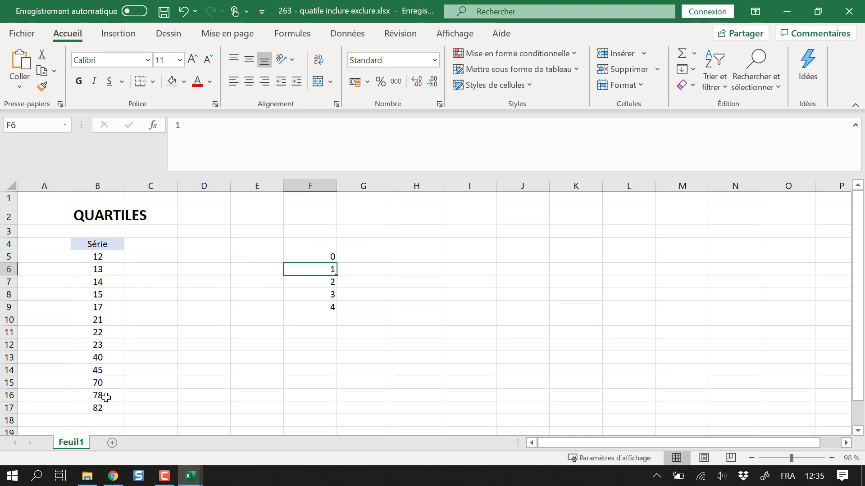
drag(110, 256, 94, 408)
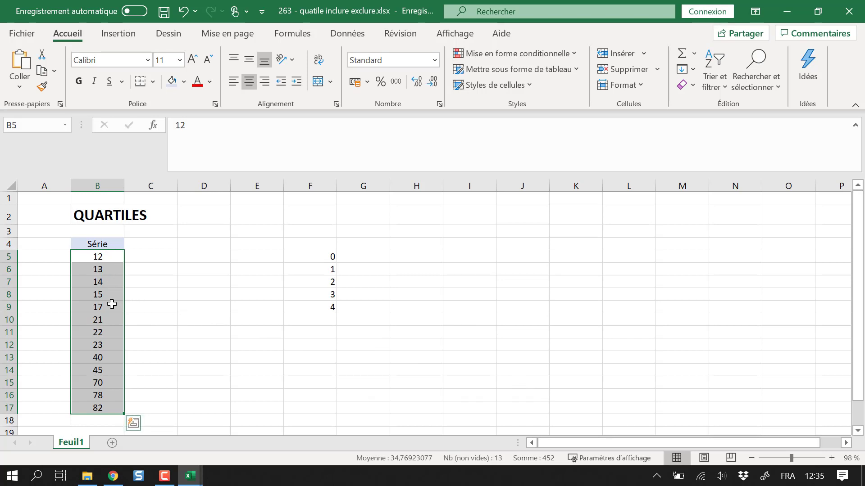
click(110, 299)
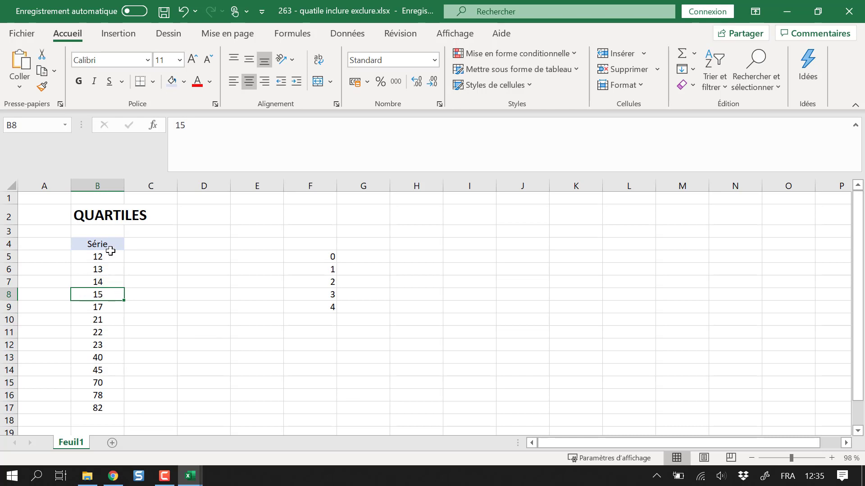
drag(108, 253, 98, 281)
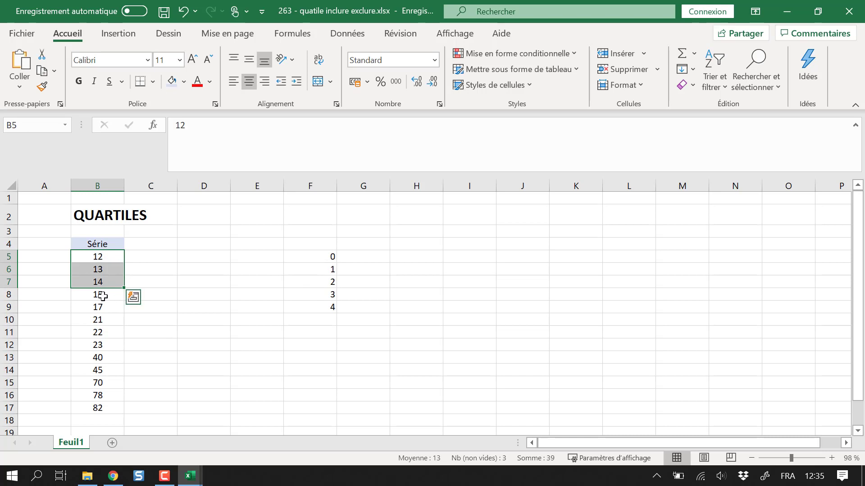
drag(104, 296, 103, 406)
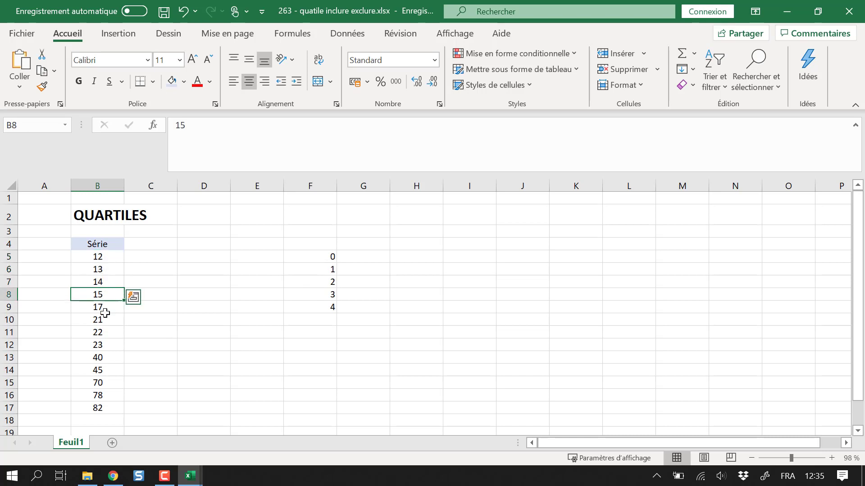
Step: Enter the heading QUARTILE in G4
click(370, 245)
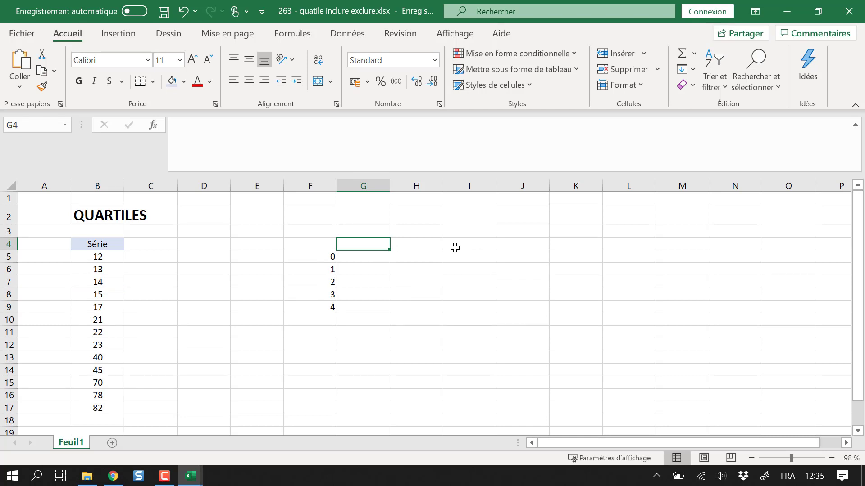
text(QU)
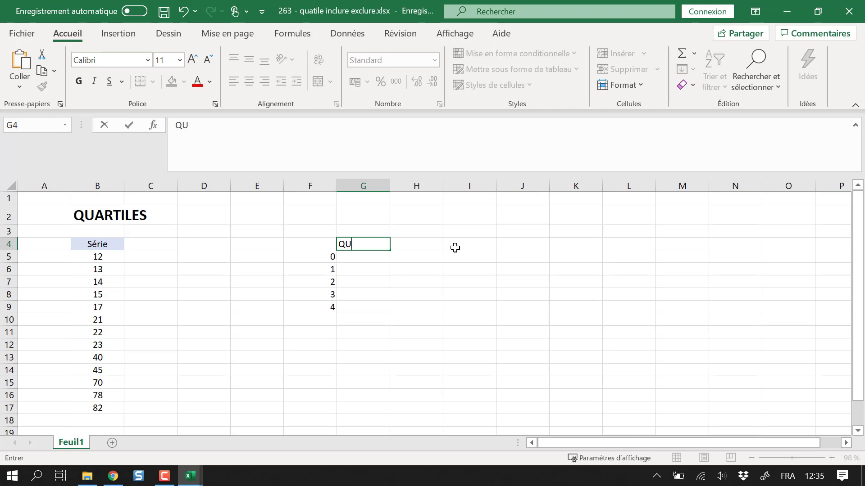
text(ARTIL)
text(E)
key(Return)
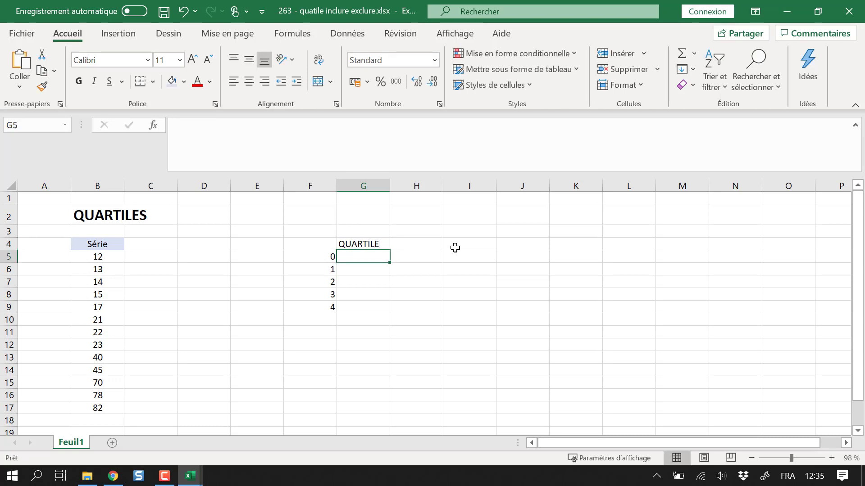
Step: Begin a =QUARTILE( formula in G5 from the function suggestions
text(=quarile)
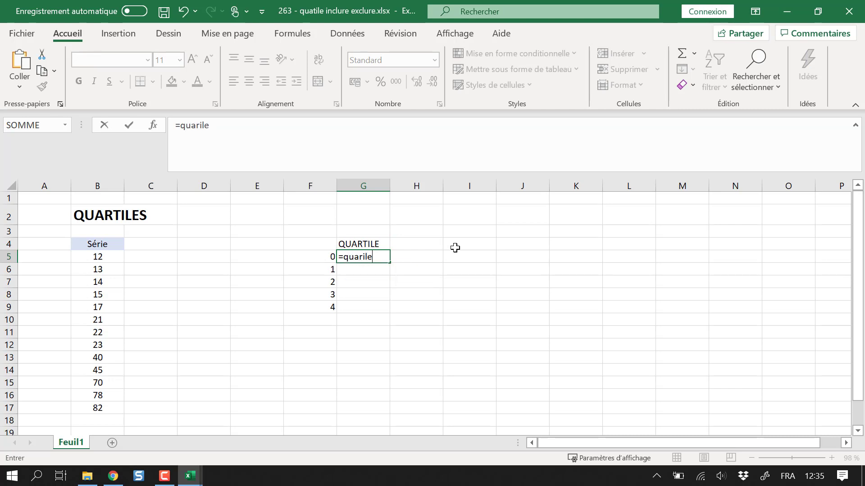
text(()
key(BackSpace)
key(BackSpace)
key(BackSpace)
key(Down)
key(Down)
key(Tab)
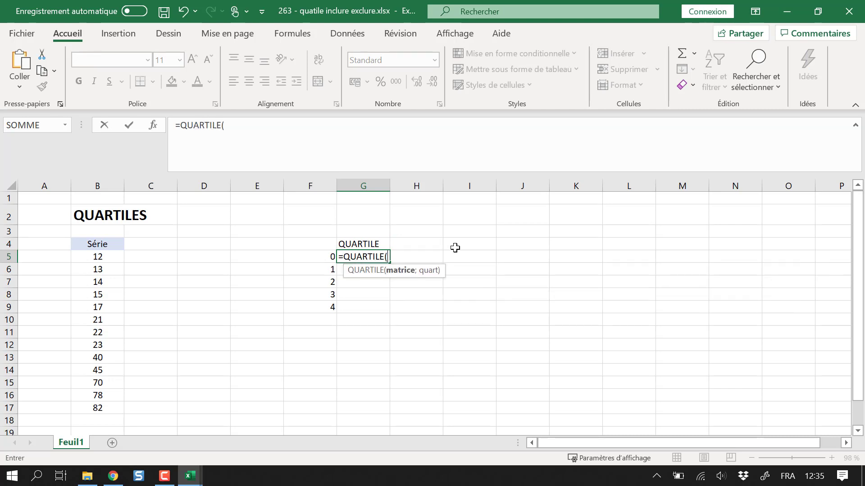
key(BackSpace)
text(e)
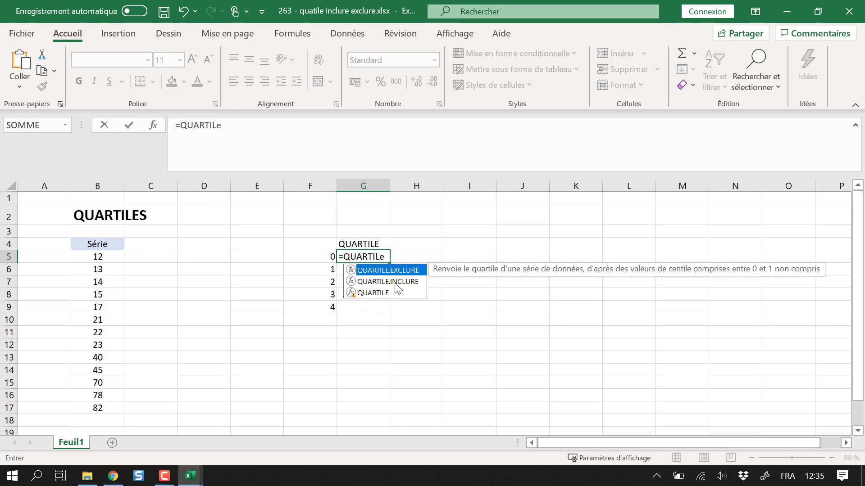
text(()
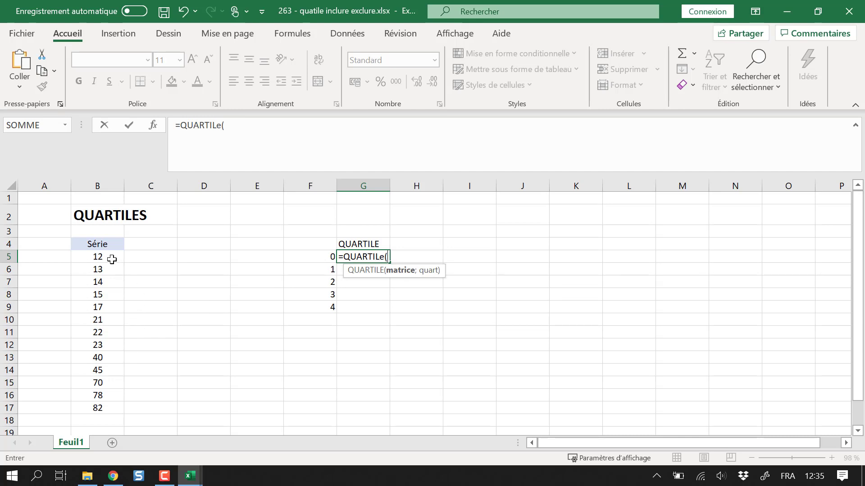
key(BackSpace)
key(BackSpace)
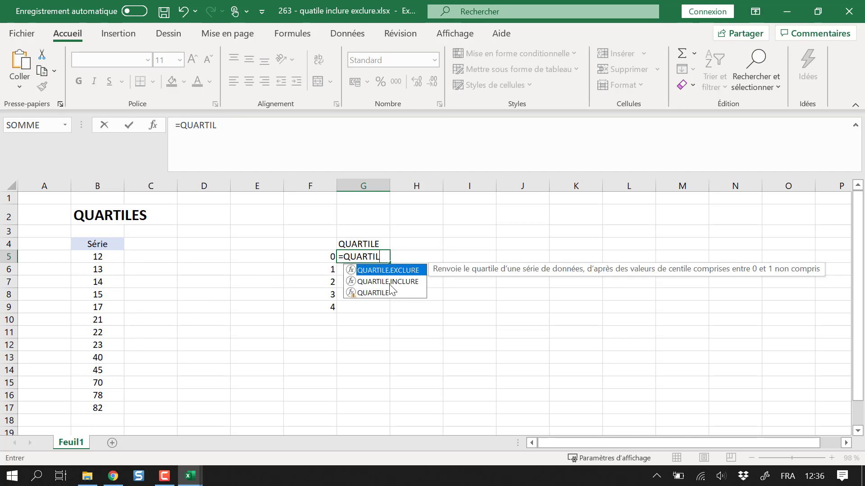
text(E)
text(()
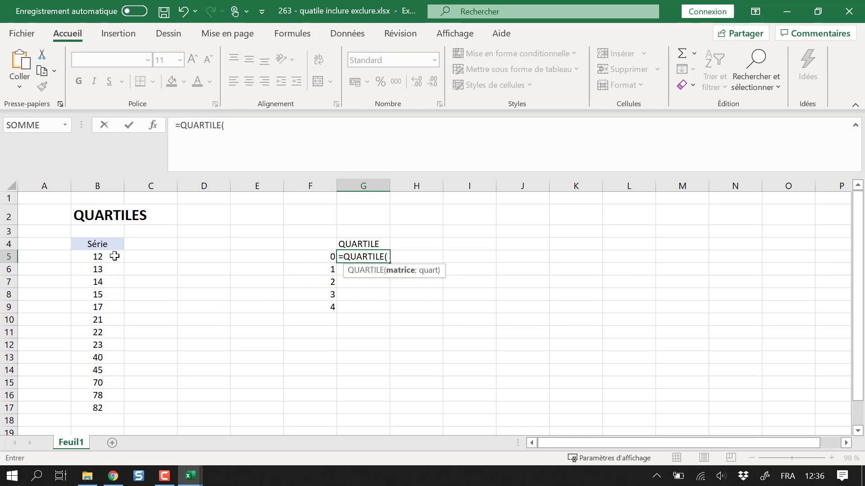
Step: Complete G5 as =QUARTILE($B$5:$B$17;F5) with an absolute data range
drag(112, 257, 106, 409)
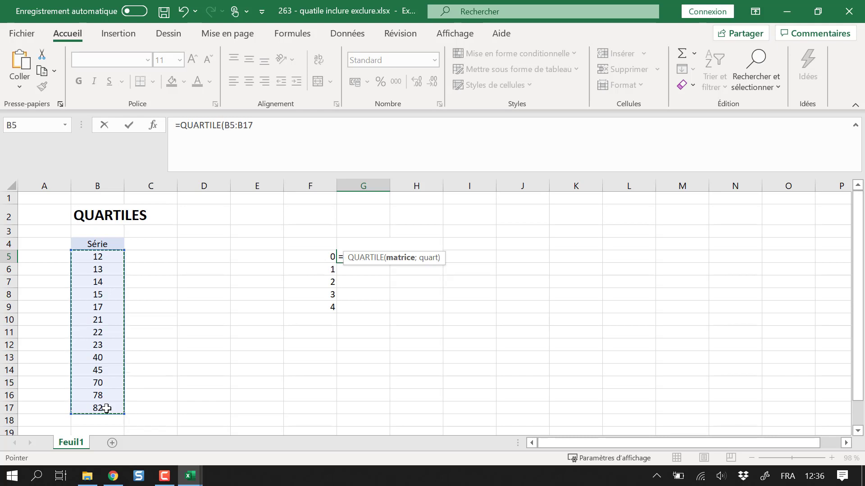
key(F4)
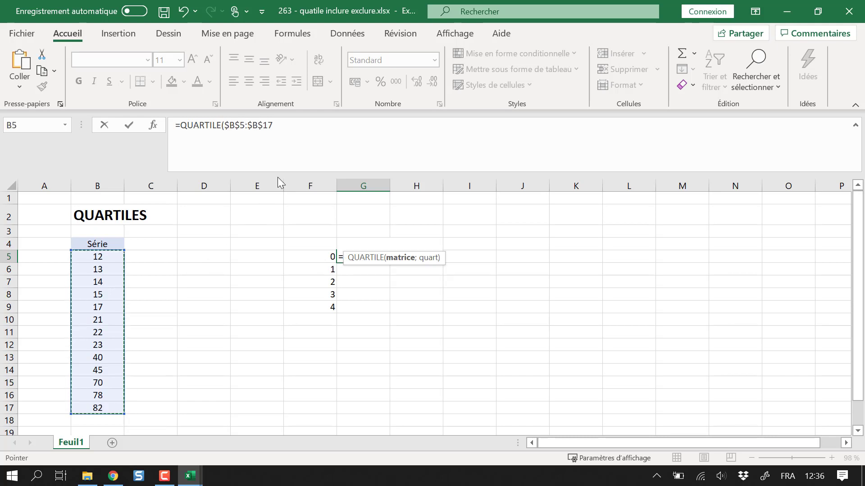
click(303, 130)
text(;)
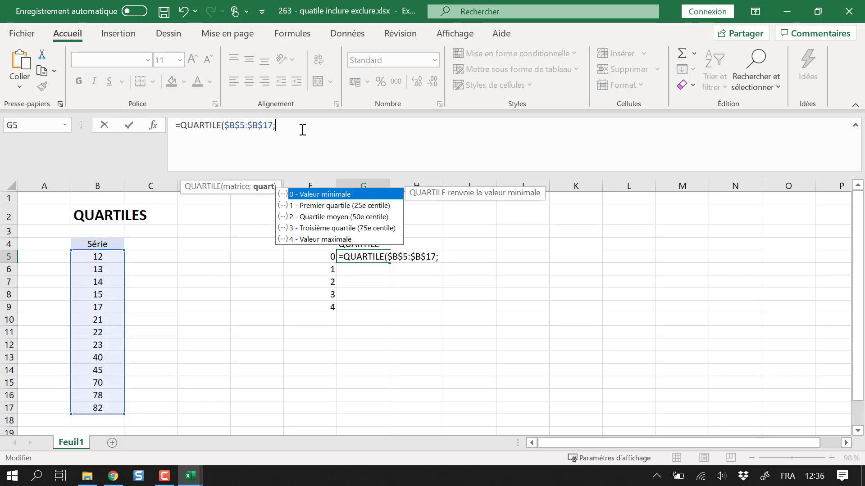
text(0)
key(BackSpace)
key(Left)
key(Right)
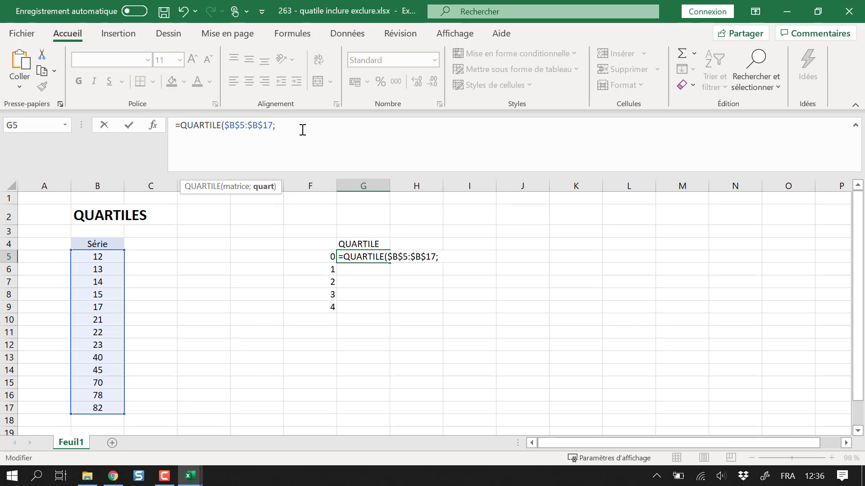
key(Left)
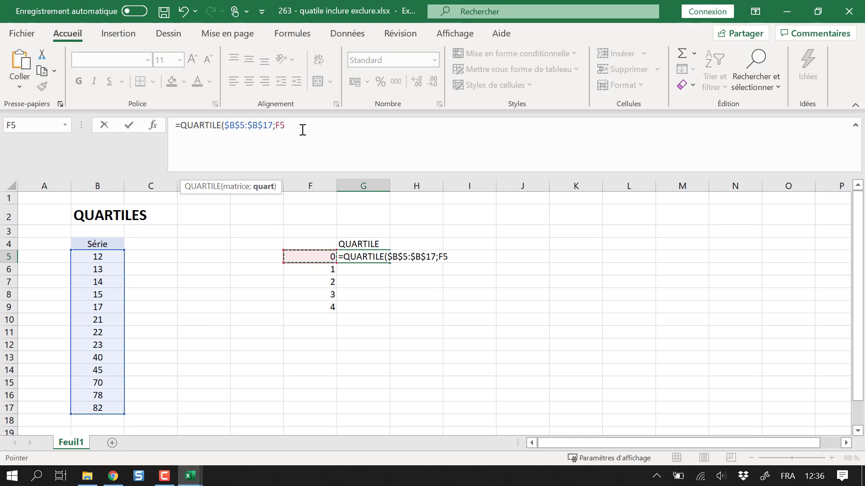
text())
key(Return)
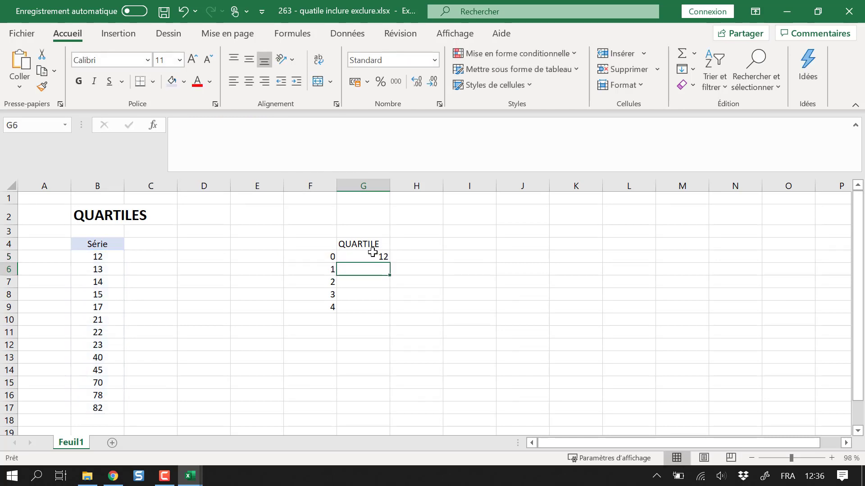
Step: Fill the formula down to G9 and check the results 15, 22, 45 and 82
click(372, 253)
drag(390, 263, 383, 313)
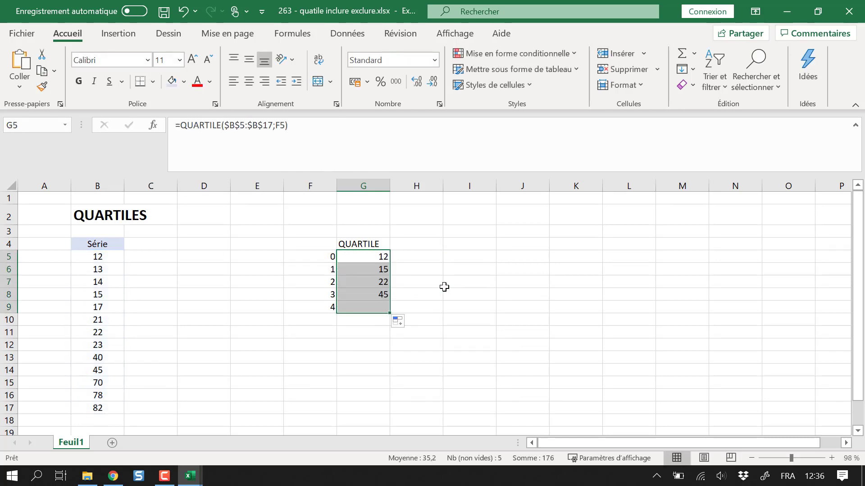
click(380, 270)
click(380, 311)
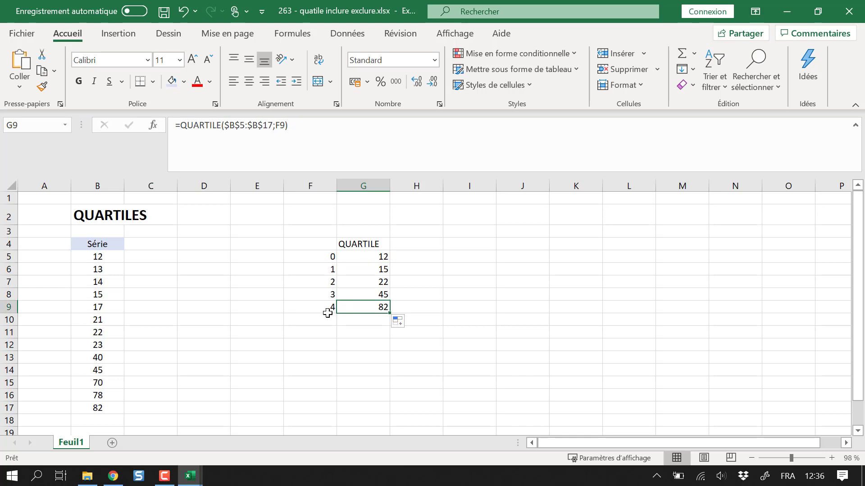
click(101, 408)
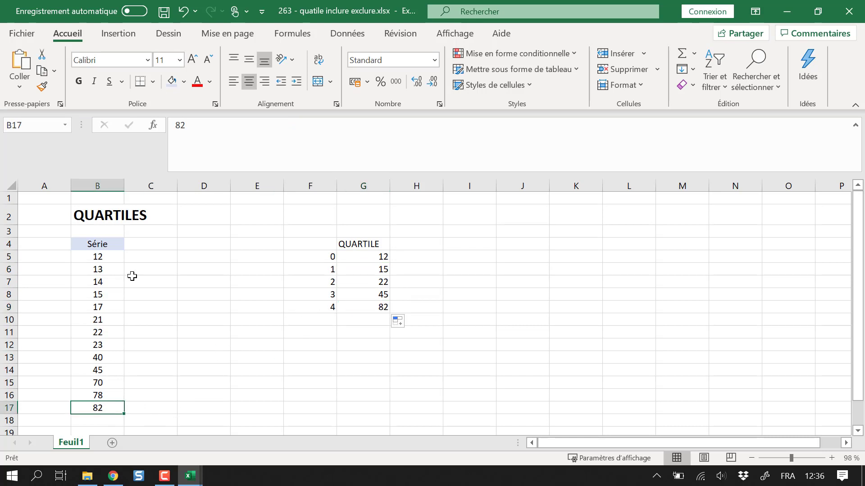
click(119, 257)
click(367, 282)
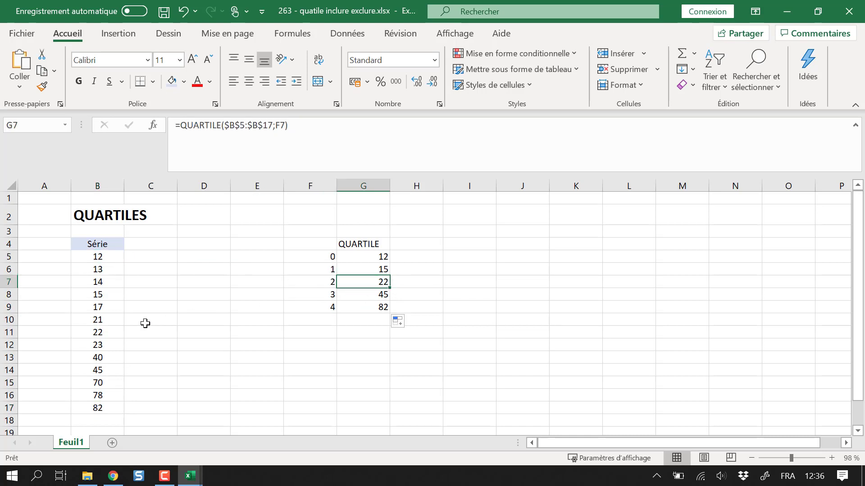
click(414, 371)
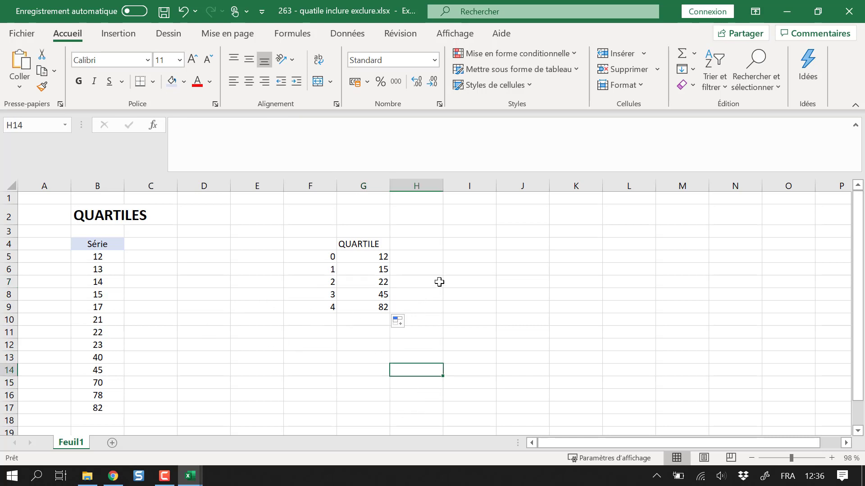
click(411, 286)
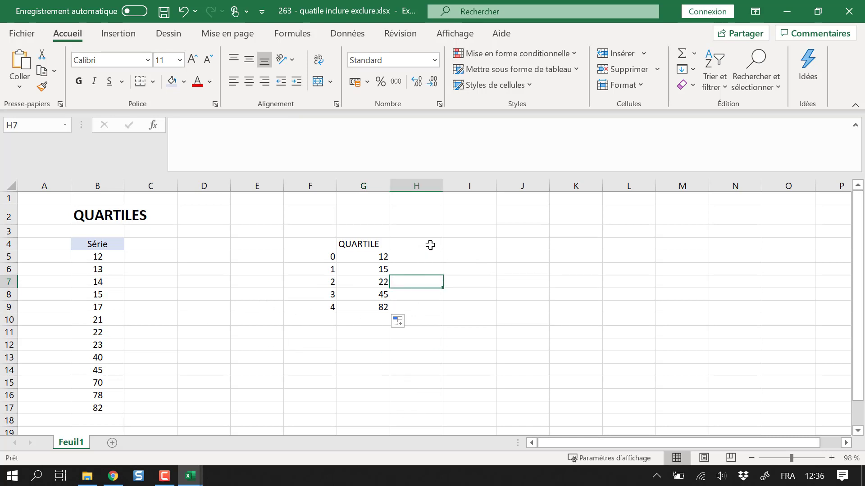
Step: Type the header Notes in H4 beside QUARTILE
click(427, 246)
text(NOt)
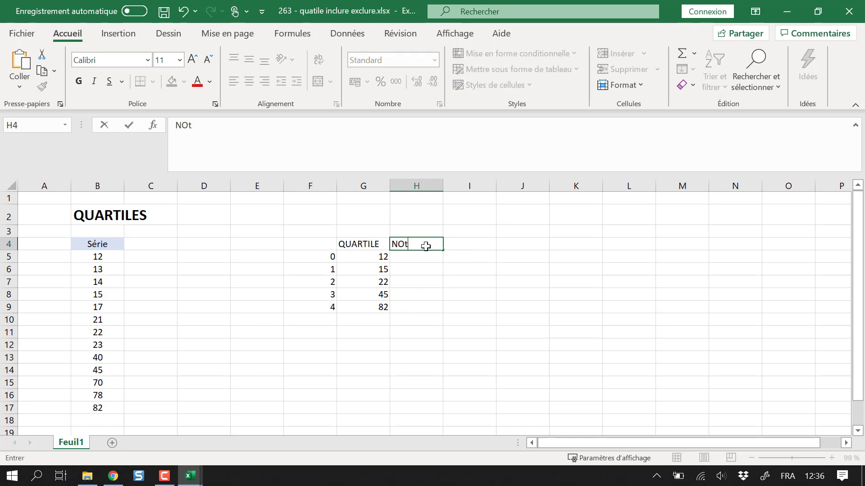
text(e)
key(BackSpace)
key(BackSpace)
key(BackSpace)
text(ote)
key(BackSpace)
key(BackSpace)
text(tes)
key(Return)
Step: Note 'min' in H5 and move down to the quartile 4 row
text(min)
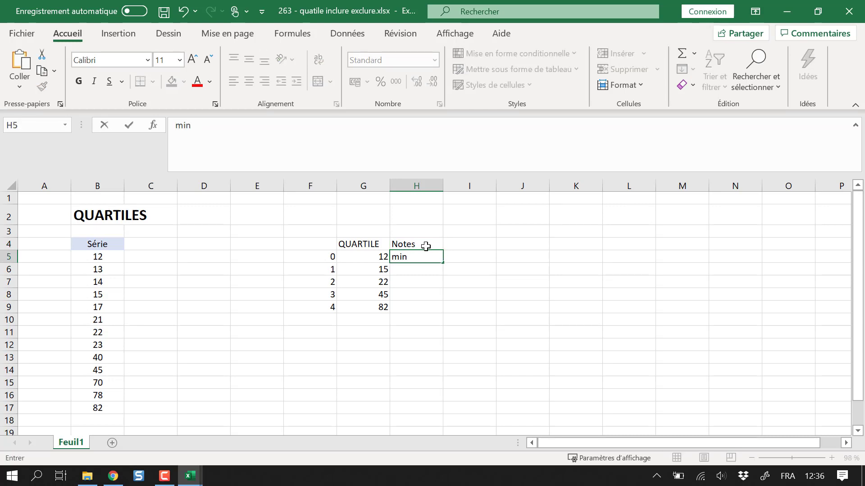
key(BackSpace)
text(in)
key(Return)
key(Down)
key(Down)
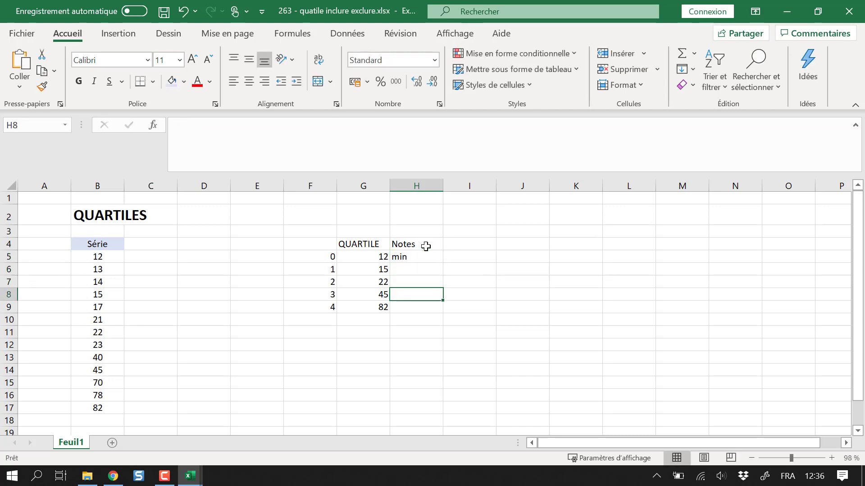
key(Down)
Step: Note 'max' beside quart 4 and 'mediane' beside quart 2
text(max)
key(Return)
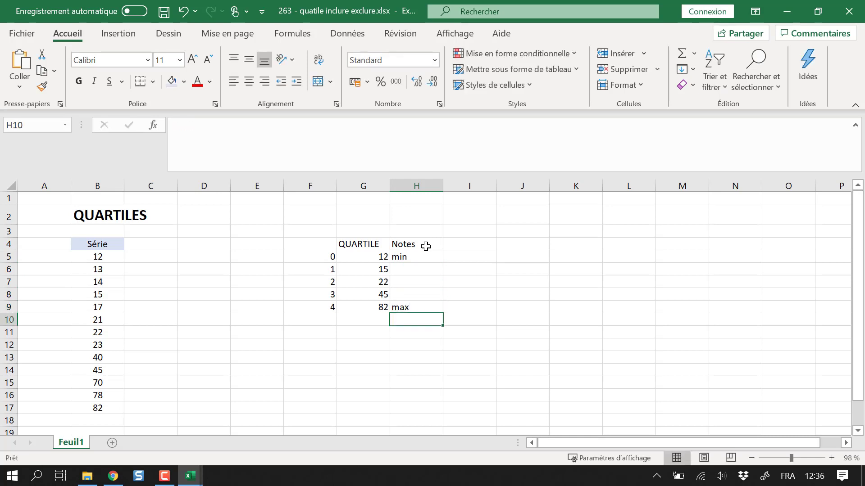
key(Up)
key(Up)
key(Up)
text(med)
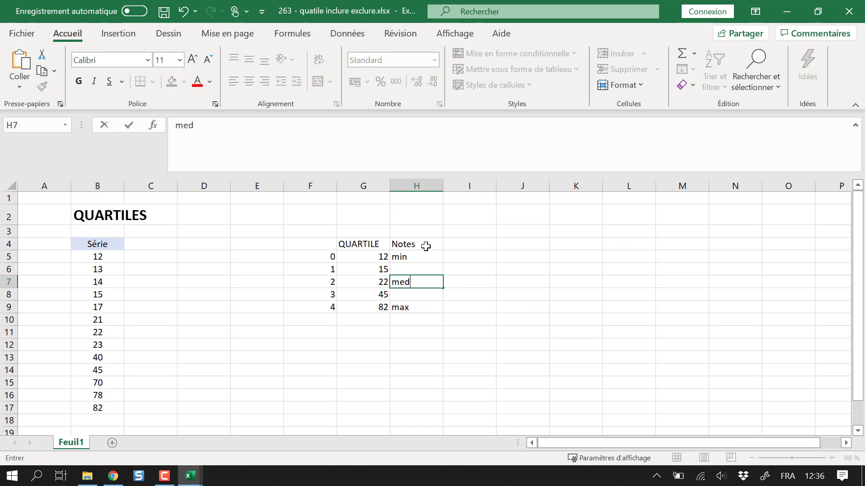
text(iane)
key(Return)
key(Up)
Step: Enter =MEDIANE over the Série values in I7, returning 22
key(Right)
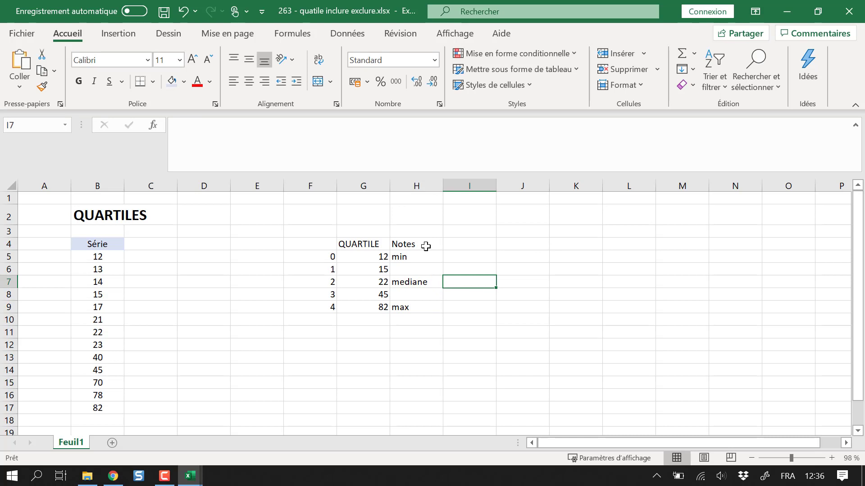
text(=mediane)
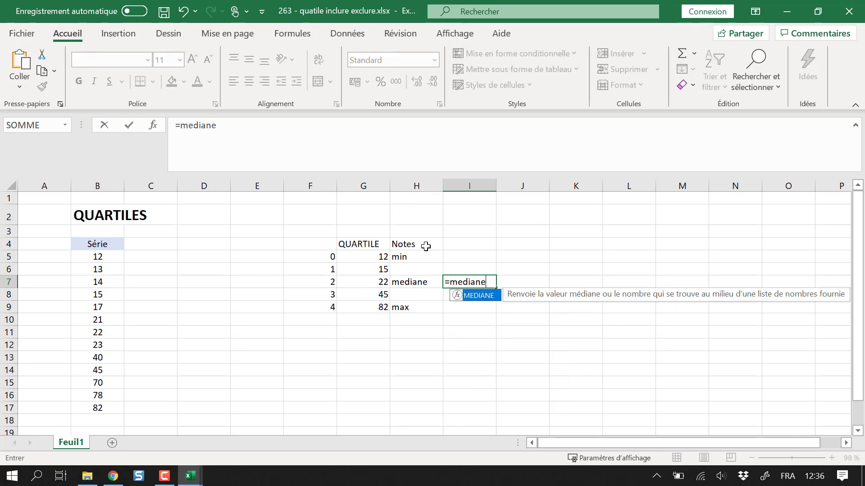
text(()
drag(78, 260, 101, 408)
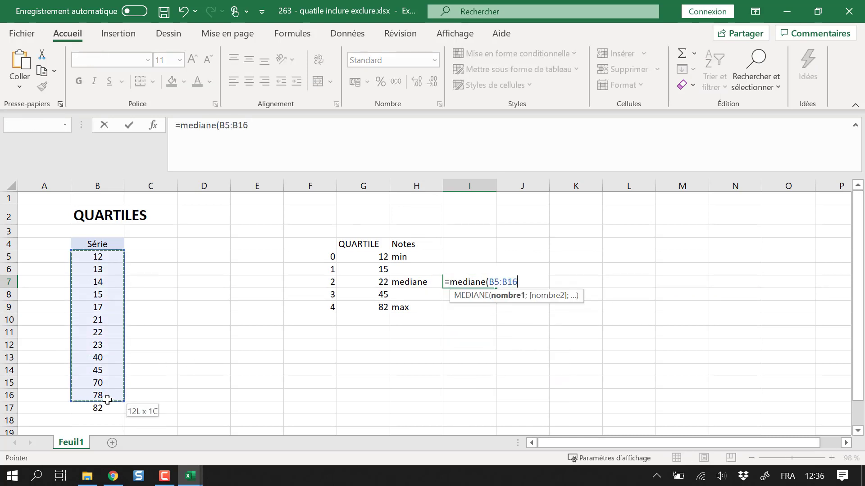
key(Return)
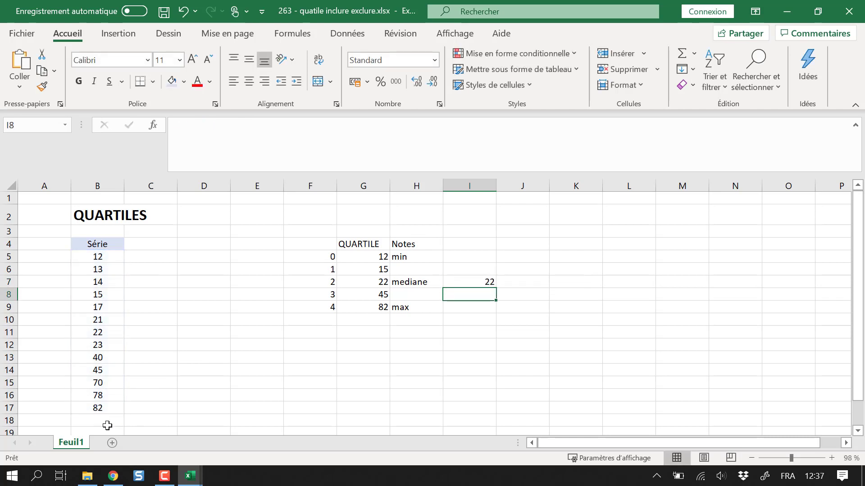
click(102, 332)
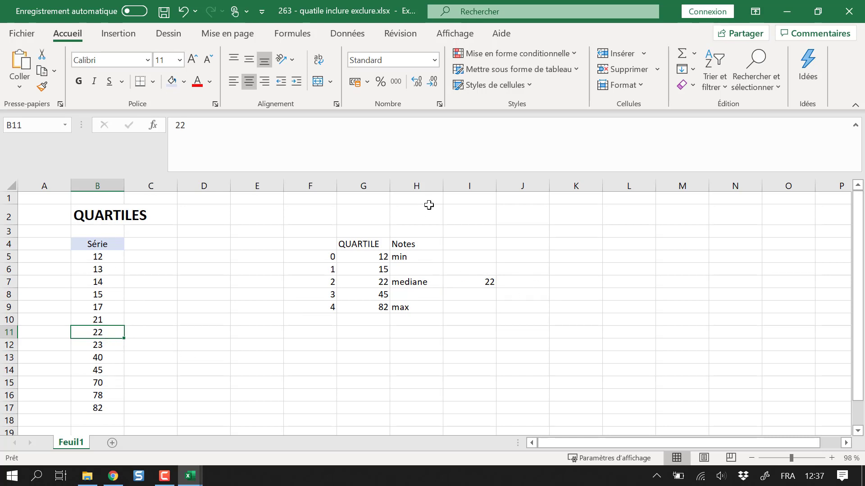
Step: Insert an empty column before the Notes column
right_click(408, 176)
click(463, 301)
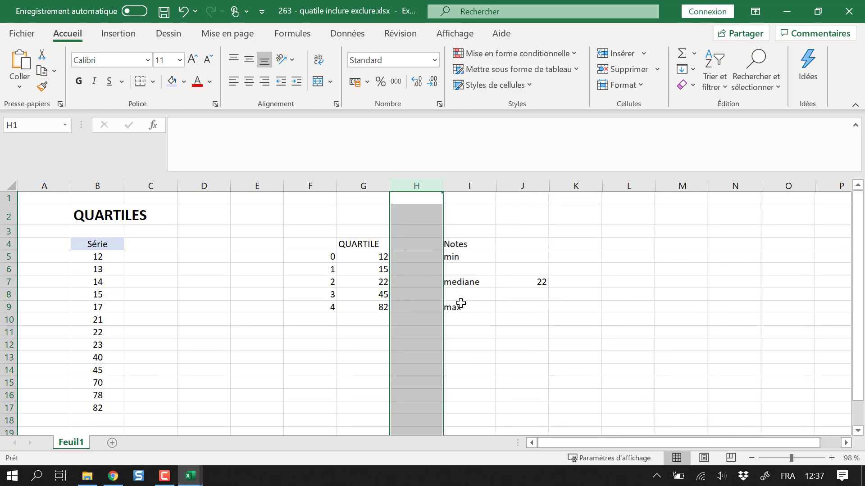
click(417, 295)
Step: Review the quartile 1 formula against its quart argument
click(384, 270)
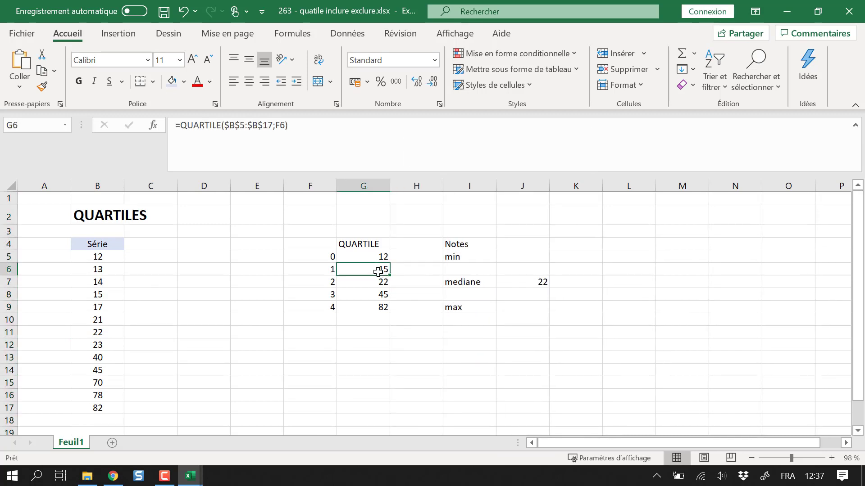
click(331, 269)
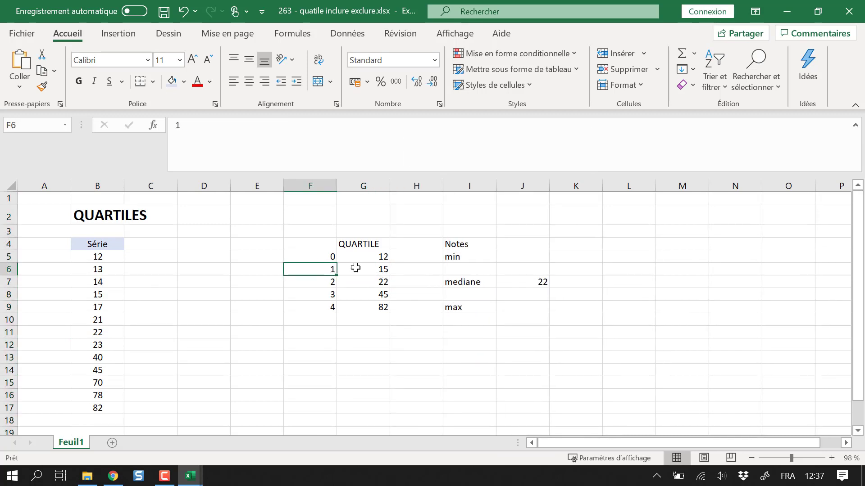
click(355, 268)
key(Left)
Step: Select series values 12–14 and 17–82 and compare them with quartile 3 (45)
click(113, 295)
click(108, 247)
drag(107, 258, 115, 410)
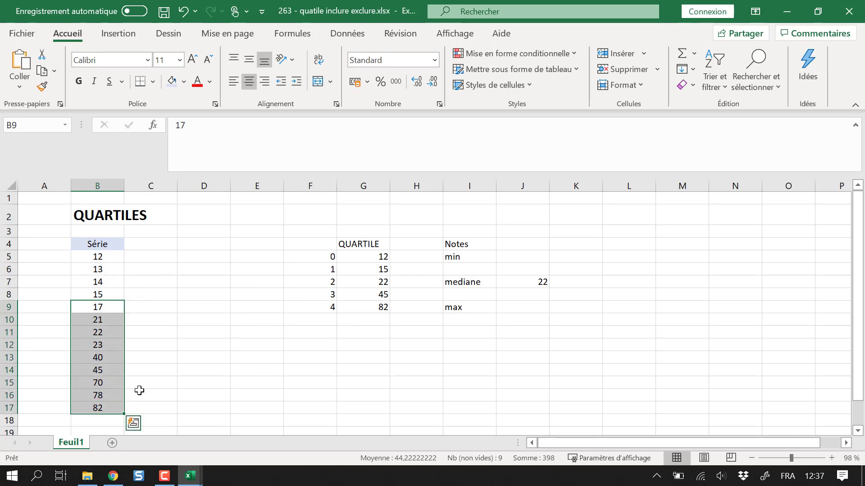
drag(106, 282, 107, 261)
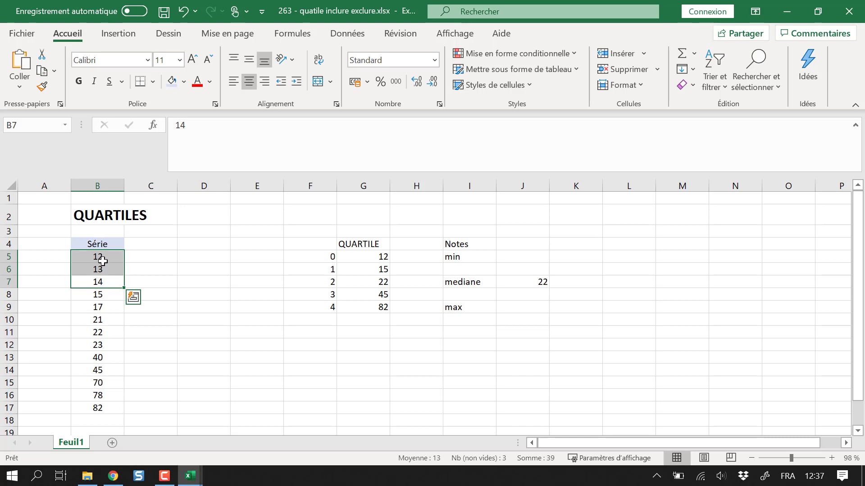
drag(112, 307, 113, 408)
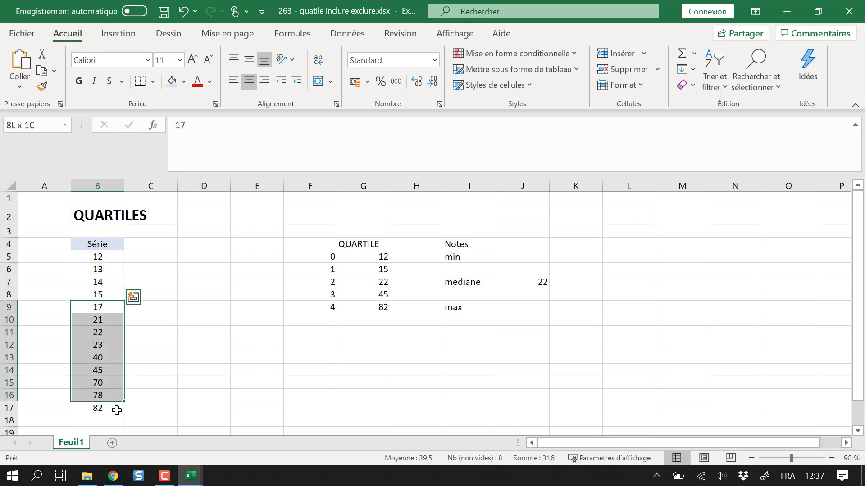
click(381, 295)
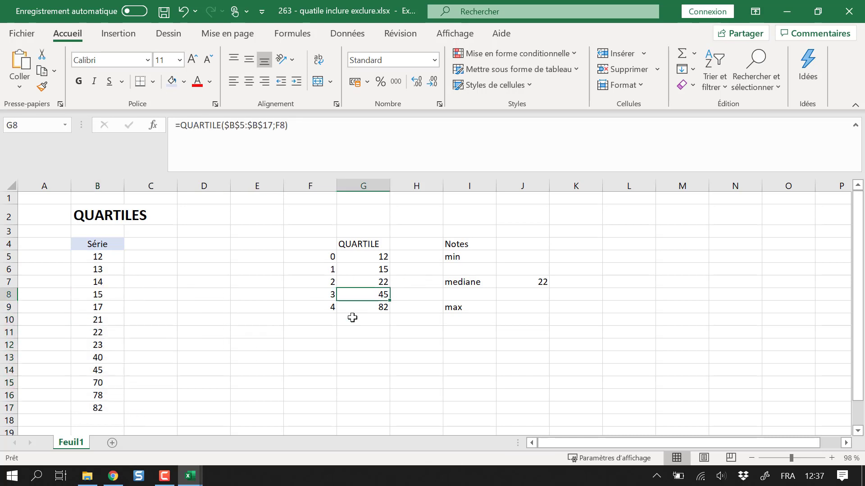
click(112, 370)
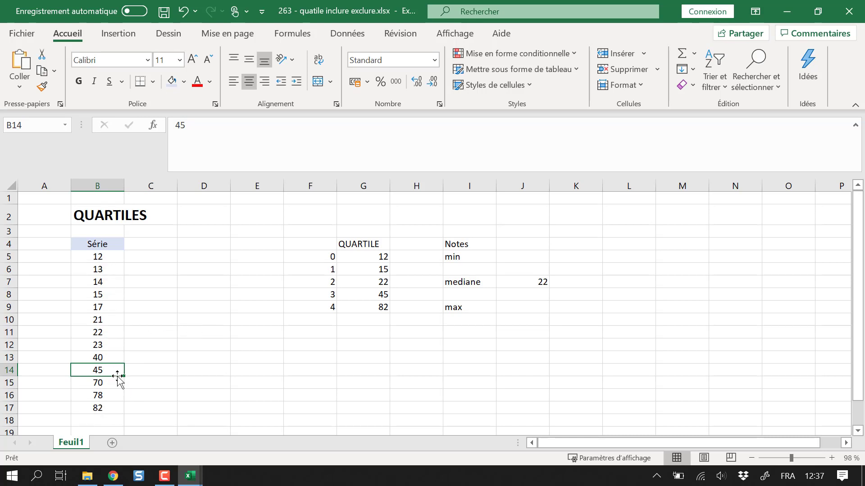
Step: Head the new column Quartile.INC in H4
click(401, 246)
text(Quartil)
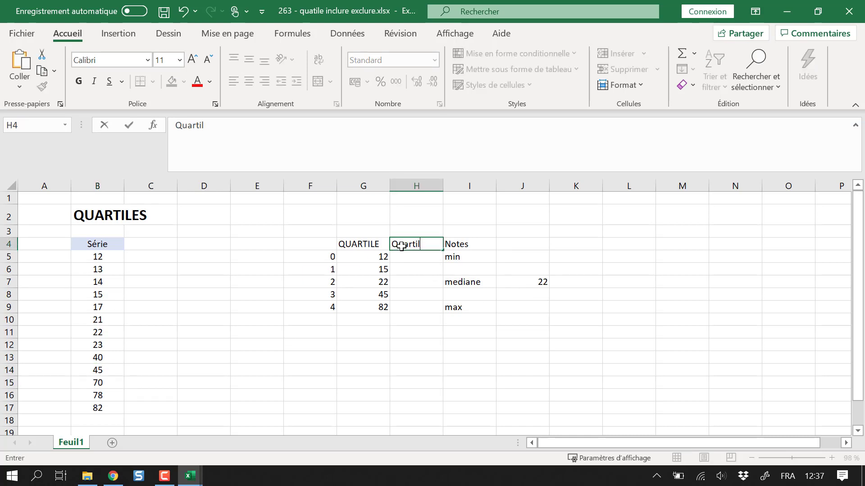
key(BackSpace)
key(BackSpace)
text(INC)
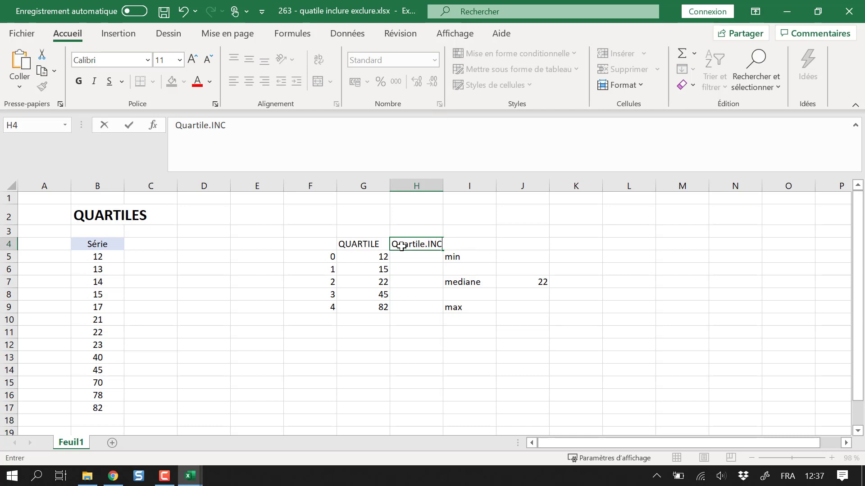
key(Return)
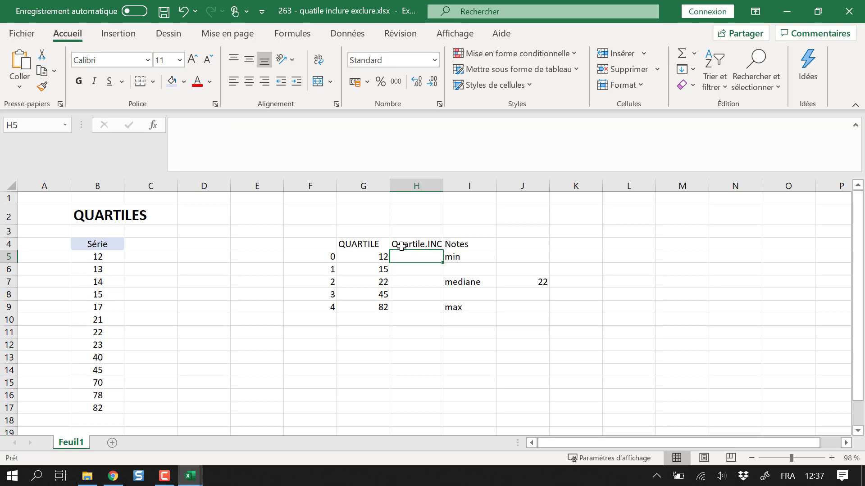
click(401, 247)
Step: Insert another column before Notes headed Quartile.EXC, then begin =quar in H5
right_click(477, 185)
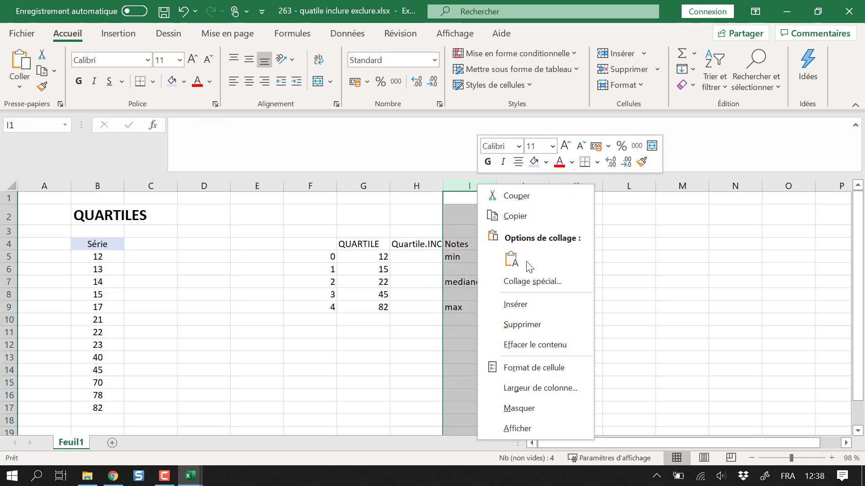
click(513, 303)
click(463, 249)
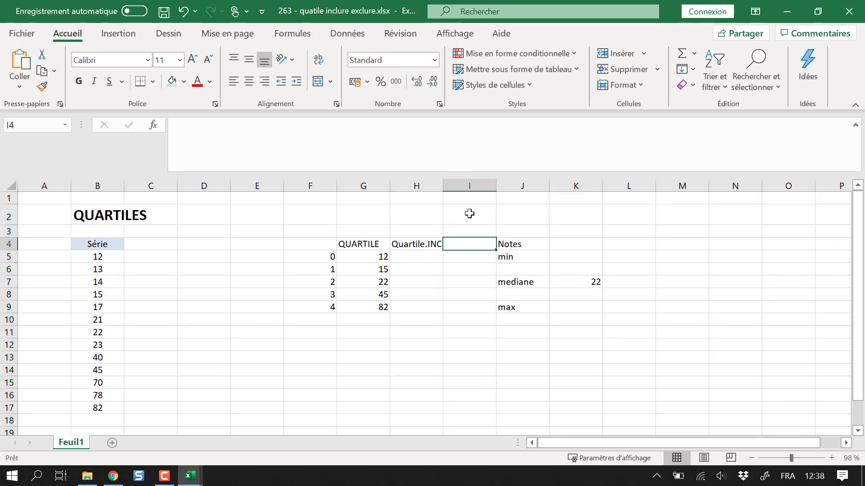
text(Quartile.E)
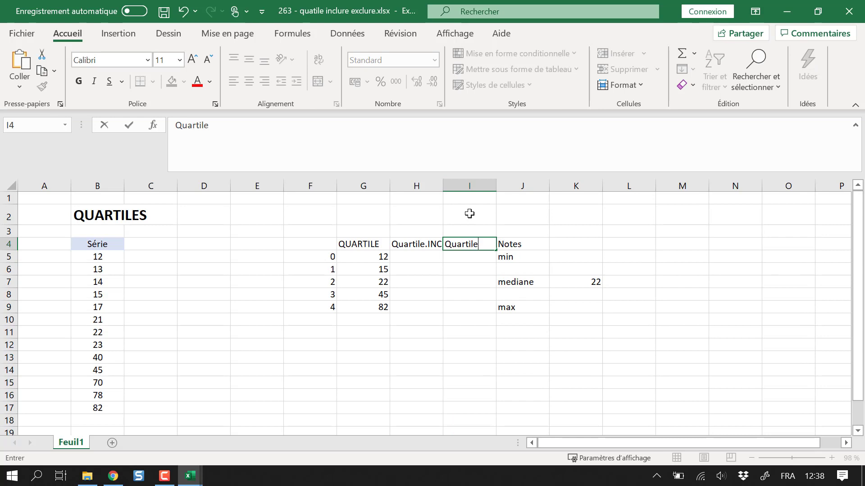
text(XC)
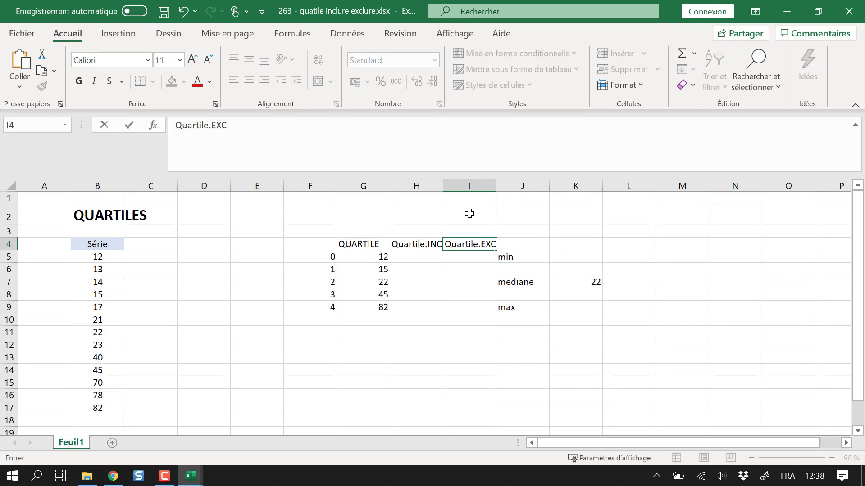
key(Return)
key(Left)
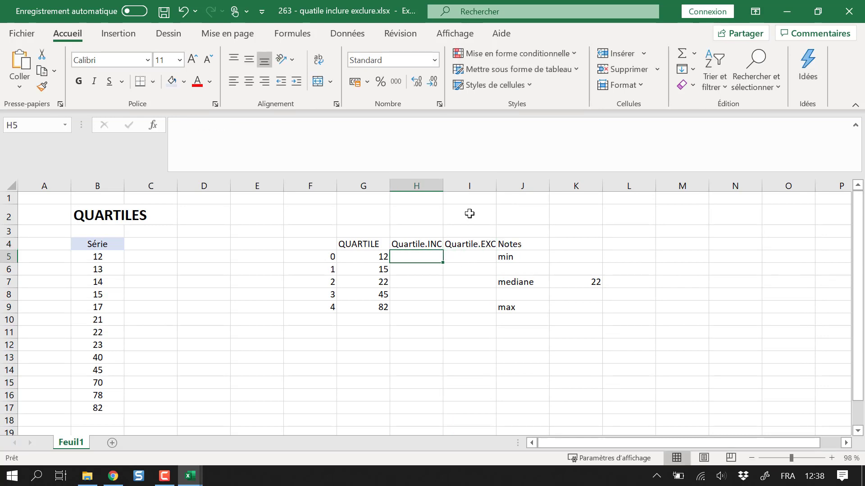
text(=quartil)
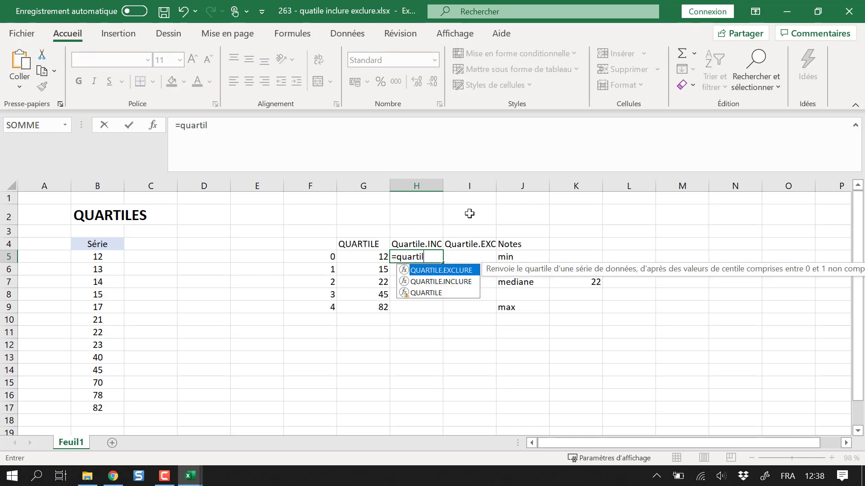
Step: Drop the autocomplete entry and paste G5's QUARTILE formula into H5
key(Down)
key(Tab)
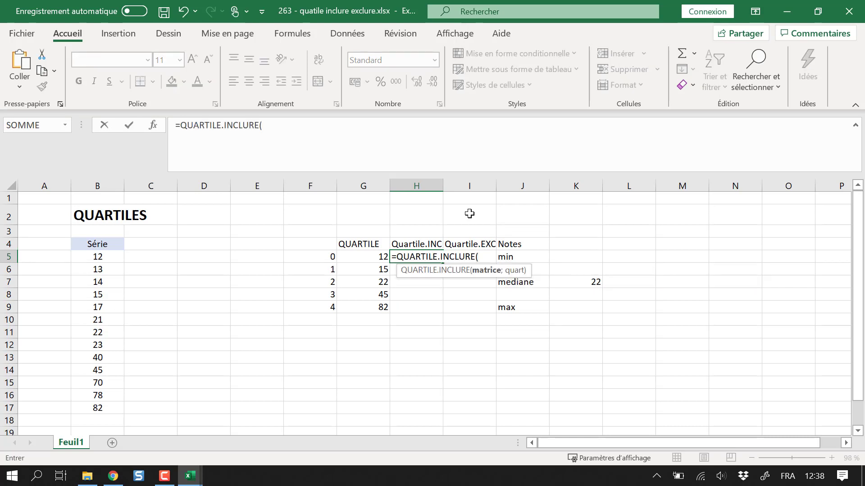
key(Escape)
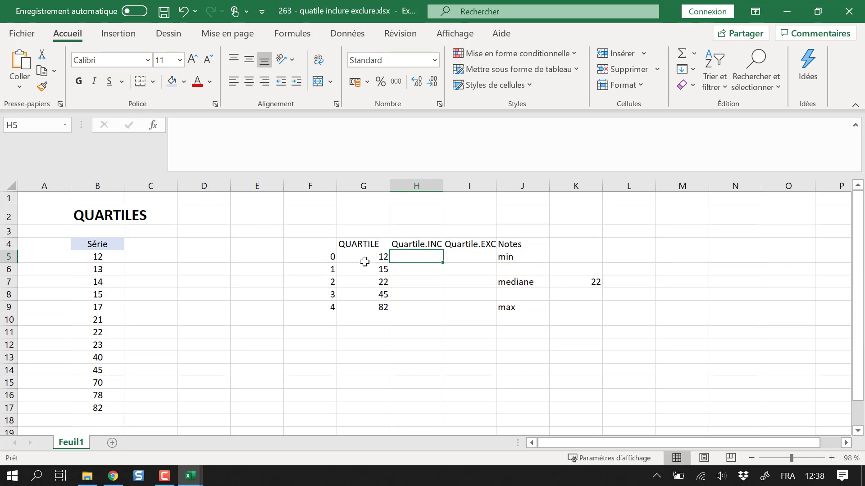
click(363, 260)
click(323, 132)
key(shift+Home)
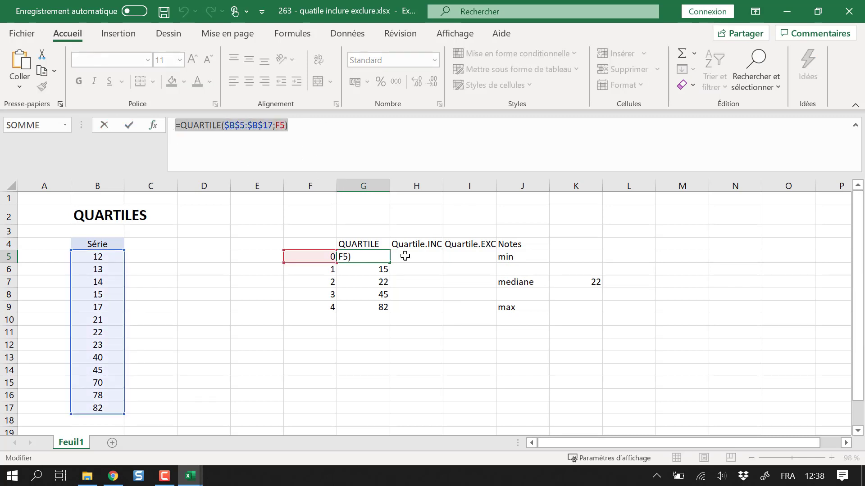
click(432, 259)
click(269, 144)
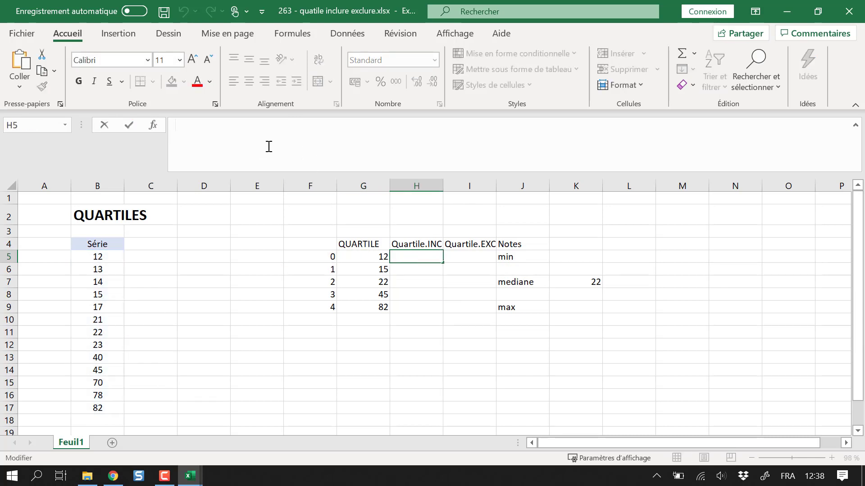
key(ctrl+v)
Step: Change the pasted function to QUARTILE.INCLURE and commit H5
click(221, 129)
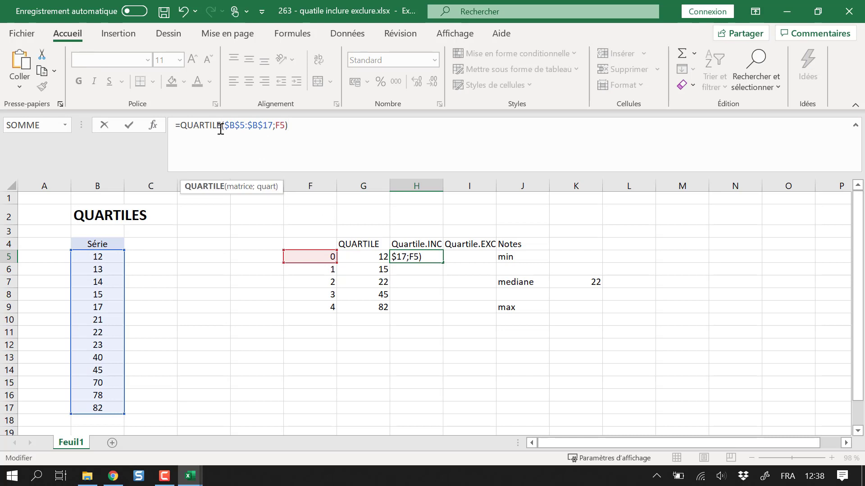
text(.)
key(BackSpace)
key(BackSpace)
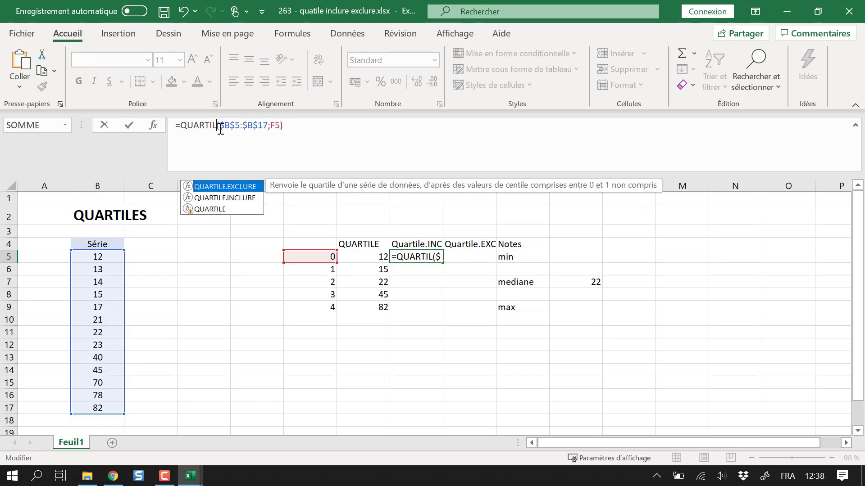
key(Down)
key(Tab)
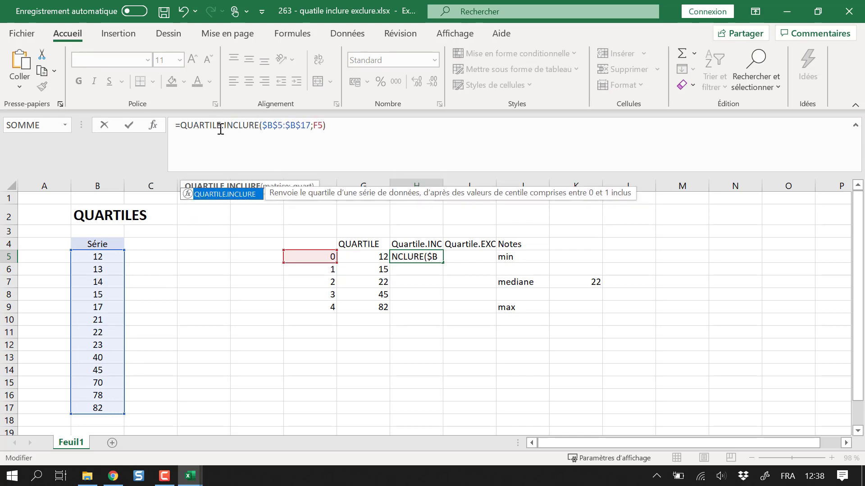
key(Return)
Step: Fill H5 down to H9, giving 12, 15, 22, 45 and 82
click(436, 258)
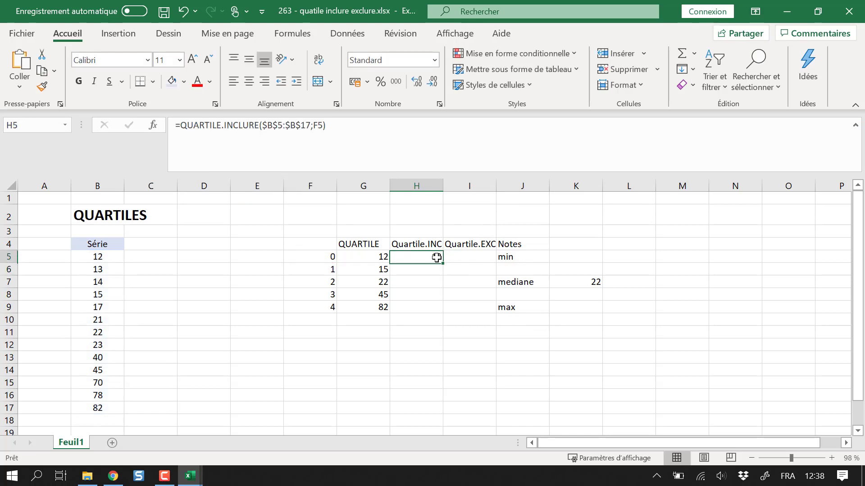
double_click(443, 263)
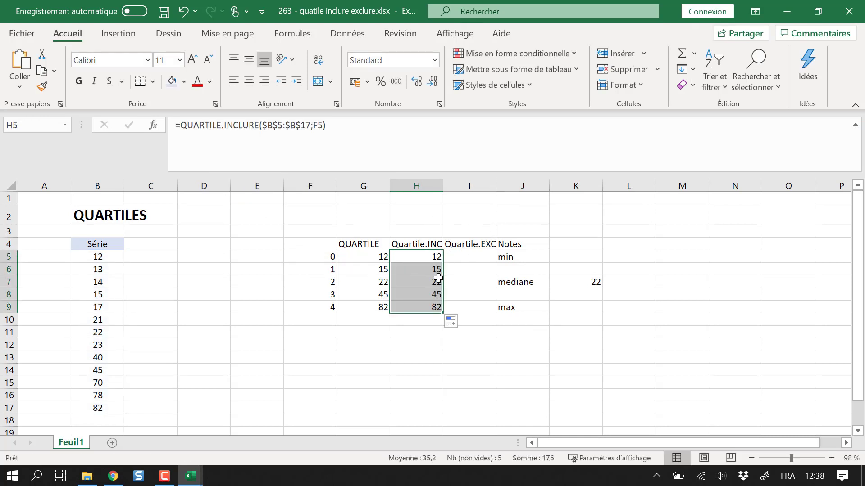
click(472, 253)
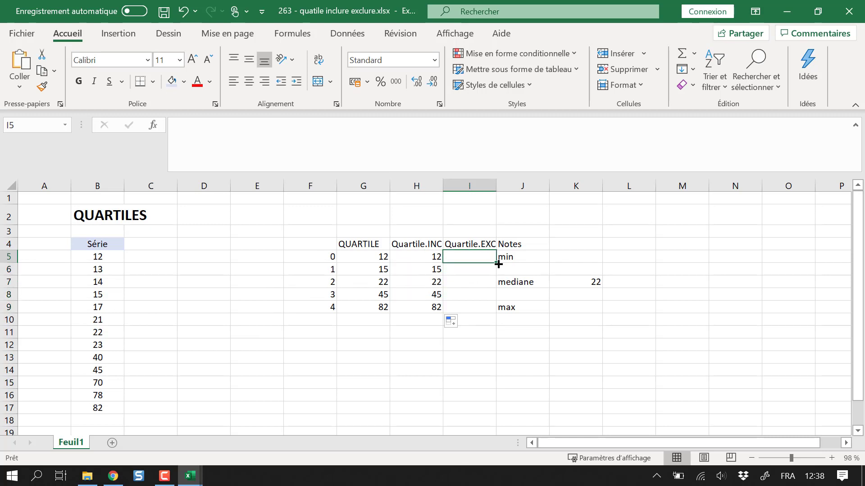
click(468, 246)
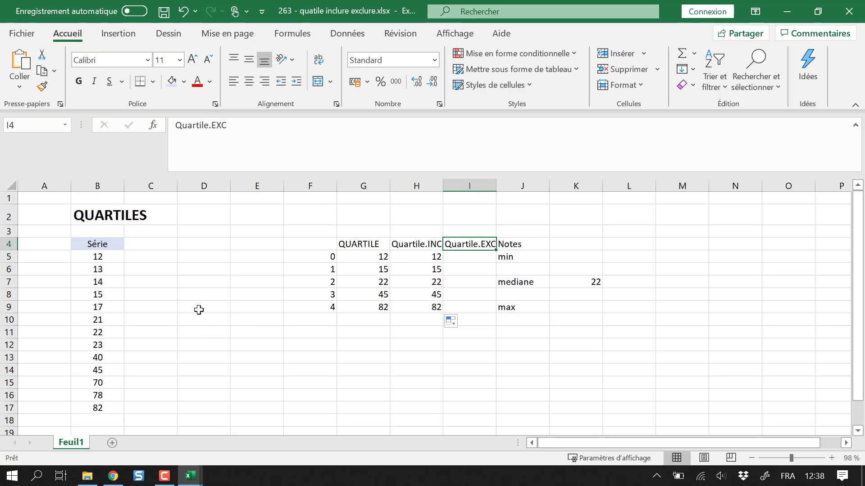
click(97, 332)
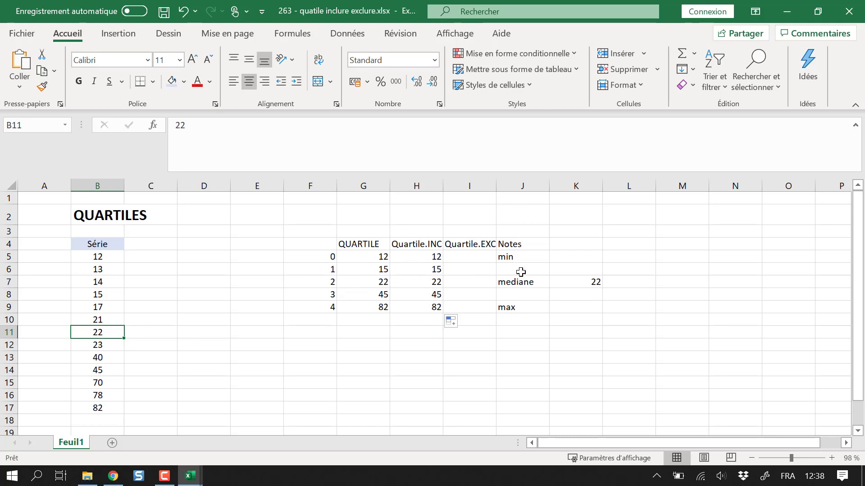
click(525, 258)
click(522, 284)
click(518, 259)
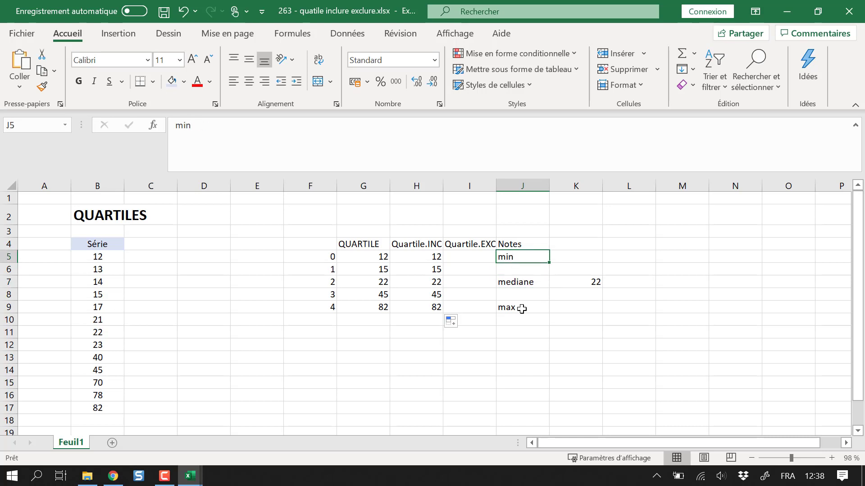
click(522, 309)
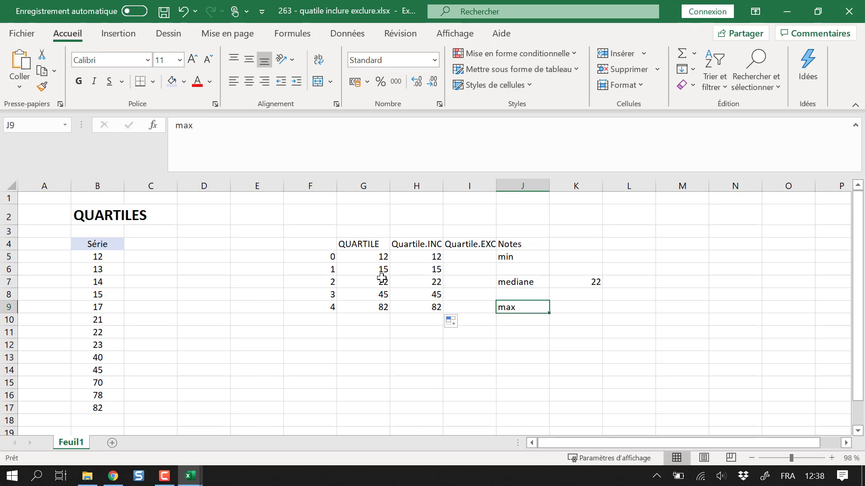
click(335, 270)
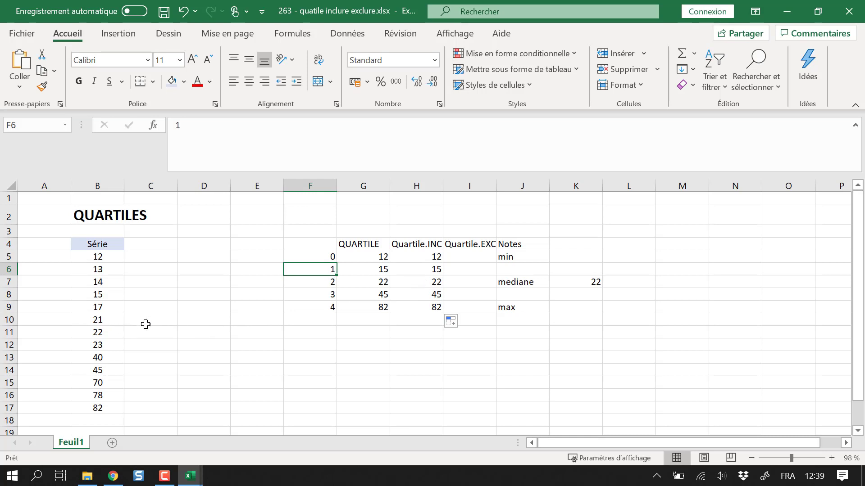
click(104, 333)
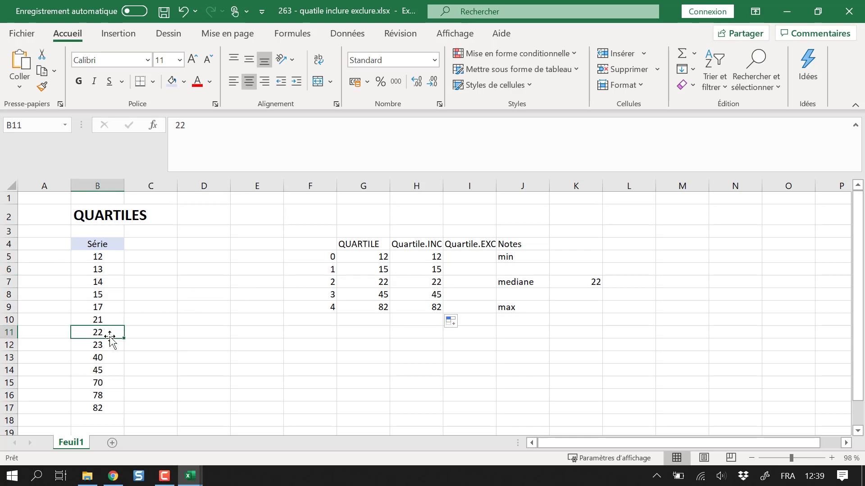
click(434, 282)
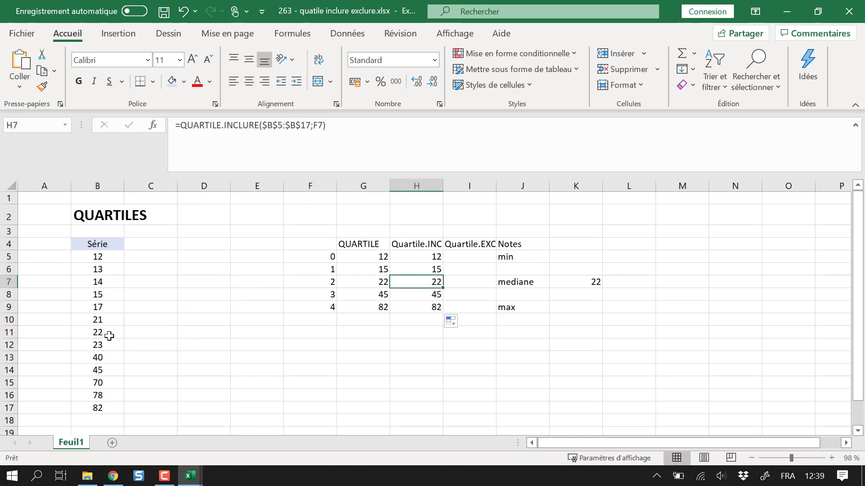
drag(110, 334, 106, 255)
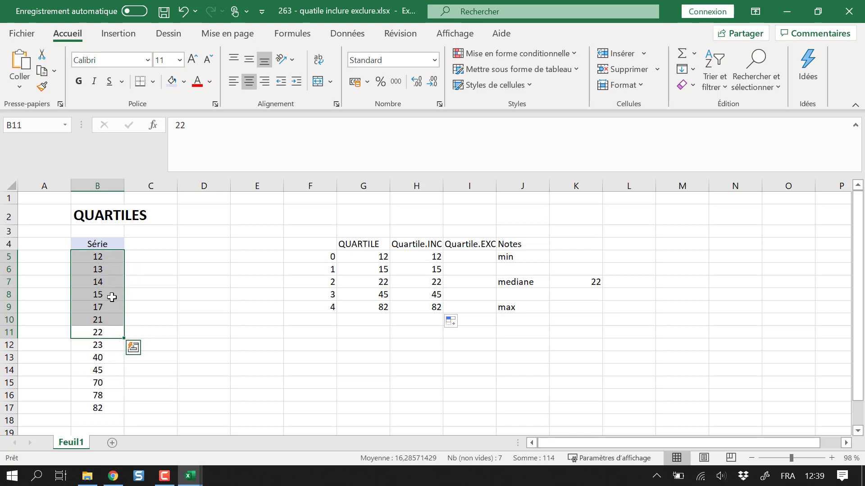
drag(98, 319, 109, 255)
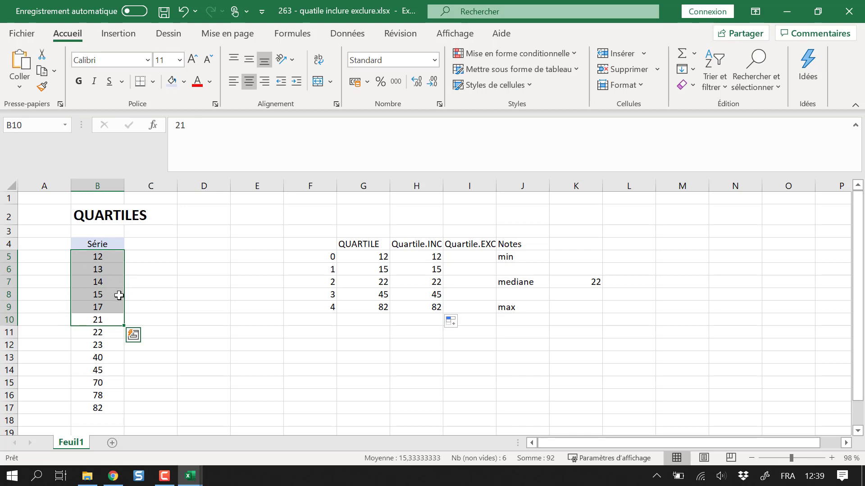
drag(112, 333, 111, 256)
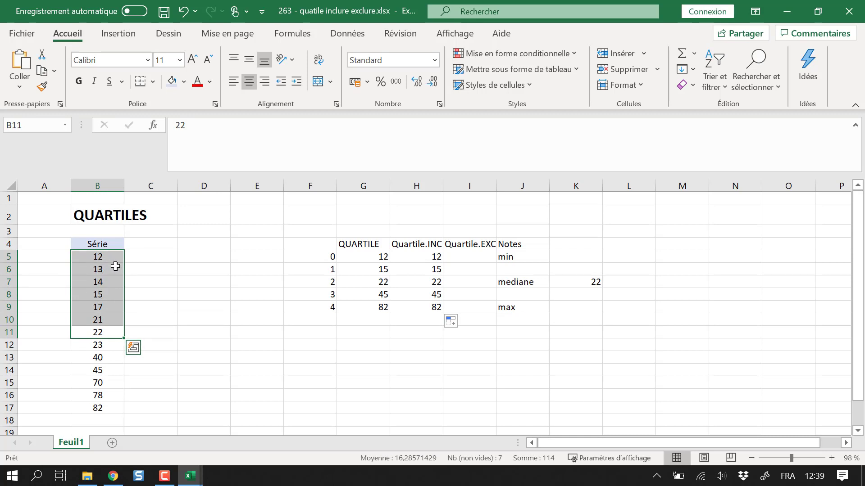
click(109, 295)
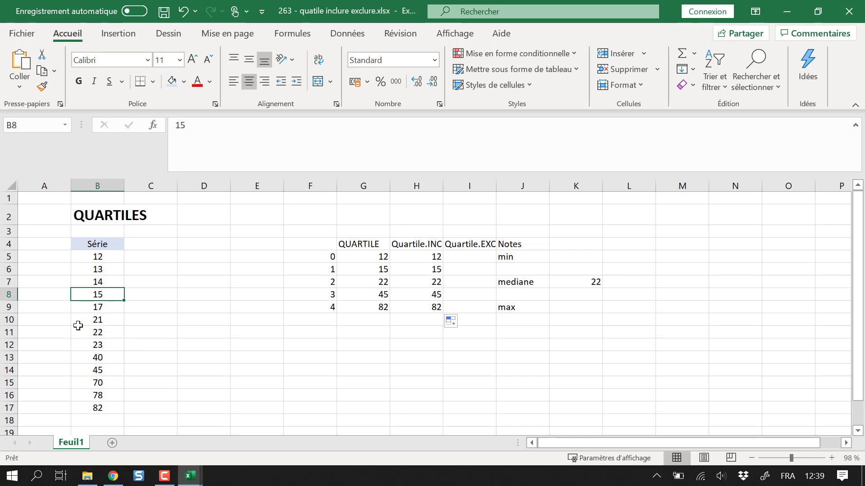
drag(111, 323, 116, 255)
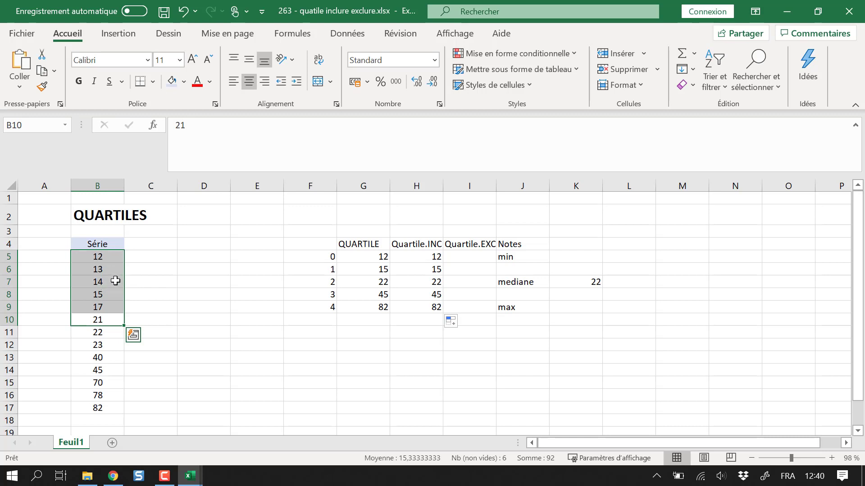
Step: Start a QUARTILE.EXCLURE formula in I5 from the suggestions, then cancel it
click(477, 258)
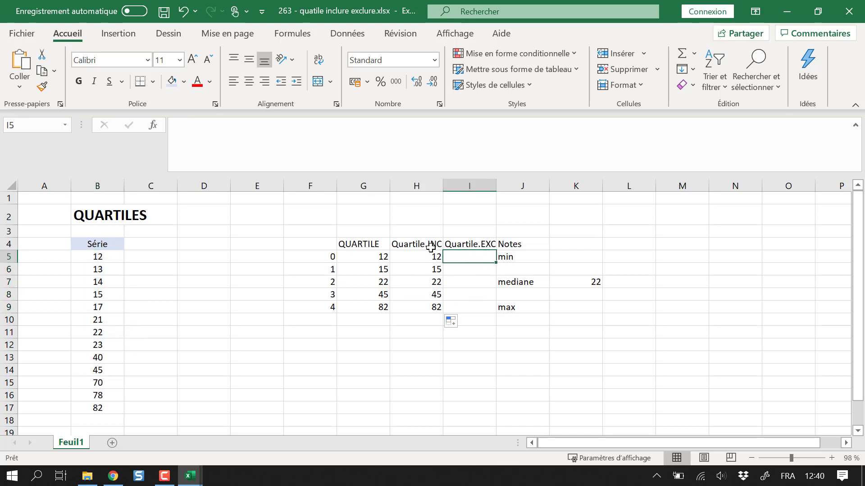
click(434, 256)
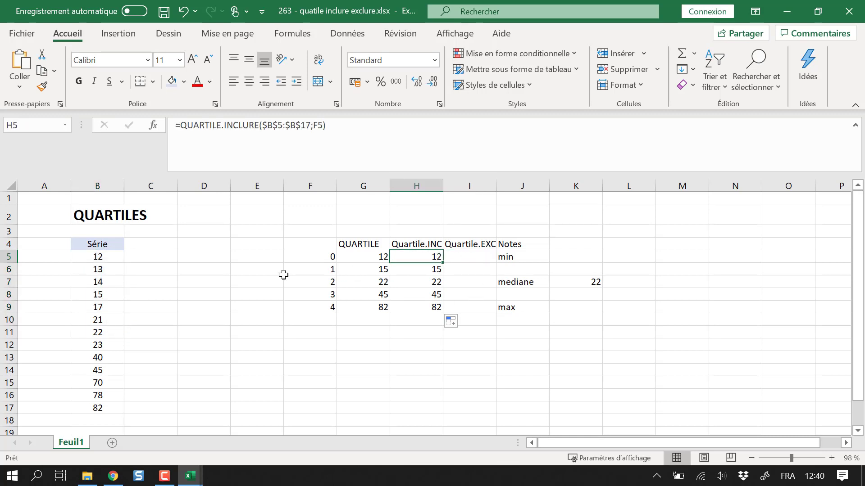
click(472, 256)
text(=)
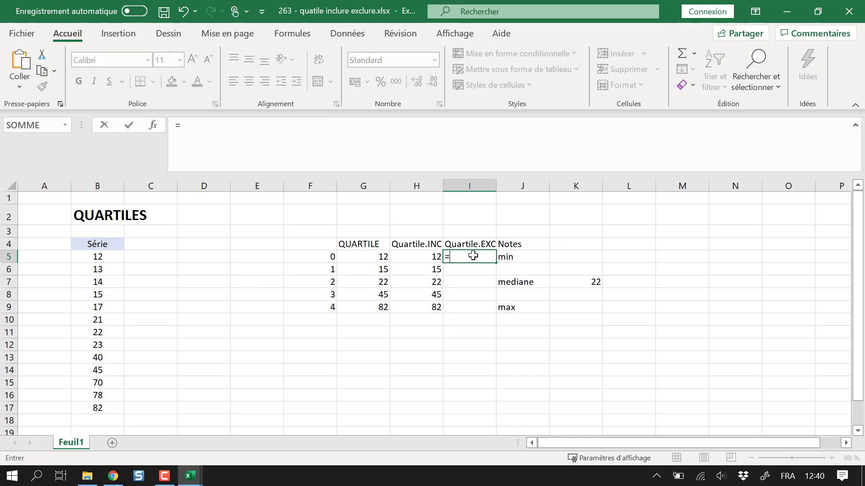
text(quartile.)
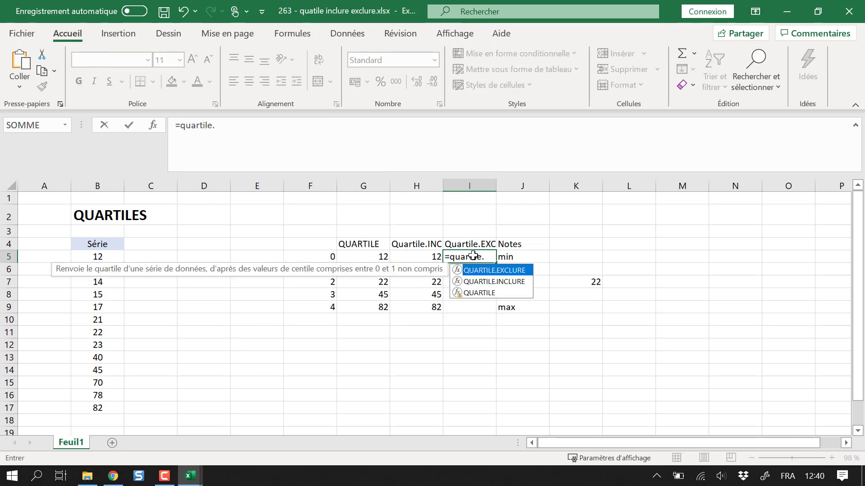
key(Tab)
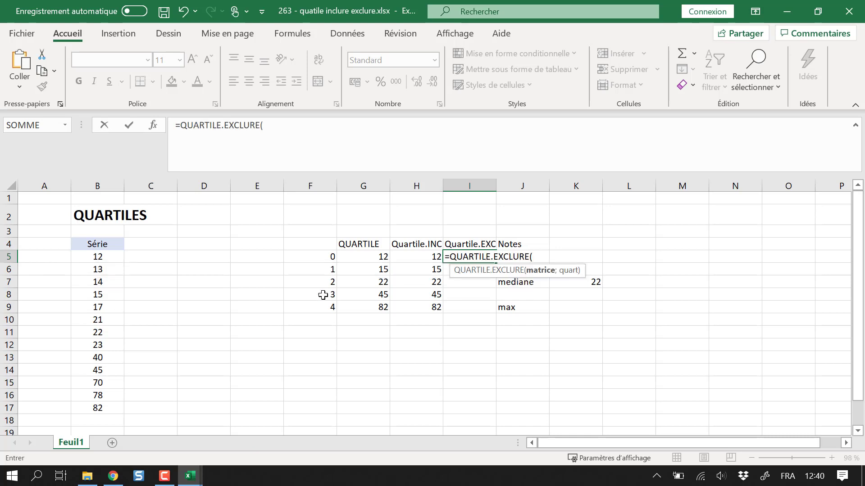
key(Escape)
Step: Copy the =QUARTILE.INCLURE($B$5:$B$17;F5) formula from H5 into I5
click(434, 256)
drag(354, 127, 140, 106)
key(ctrl+c)
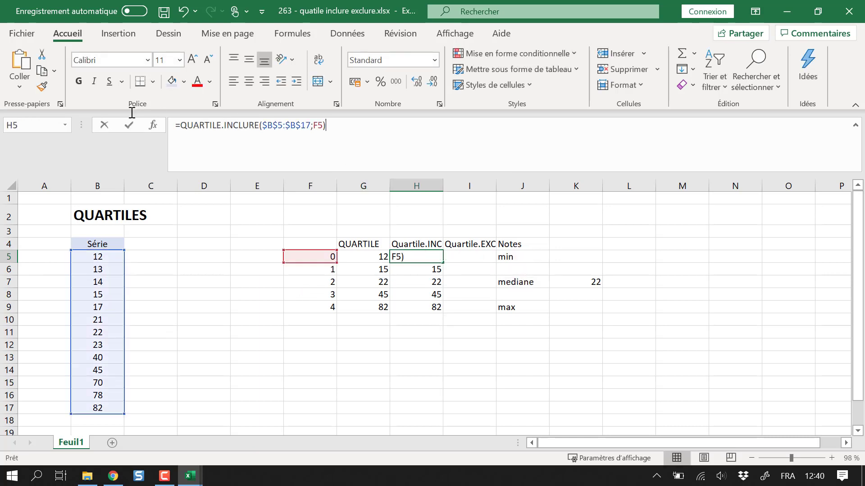
key(Escape)
click(477, 256)
click(240, 125)
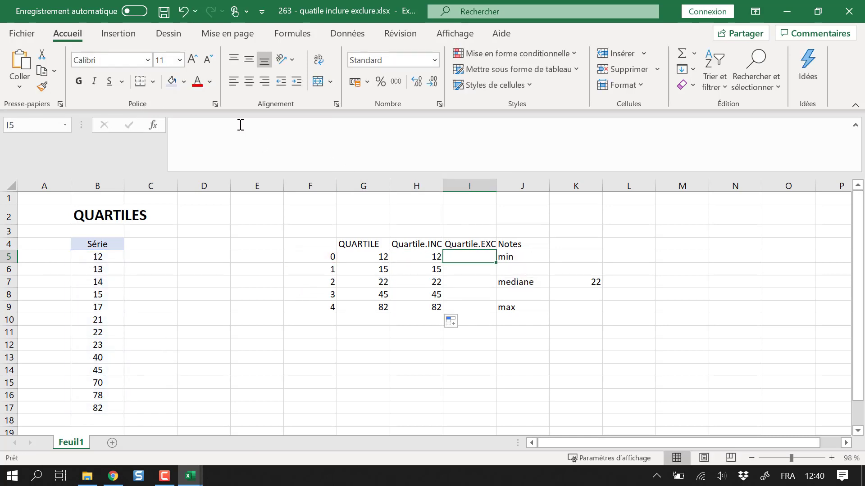
key(ctrl+v)
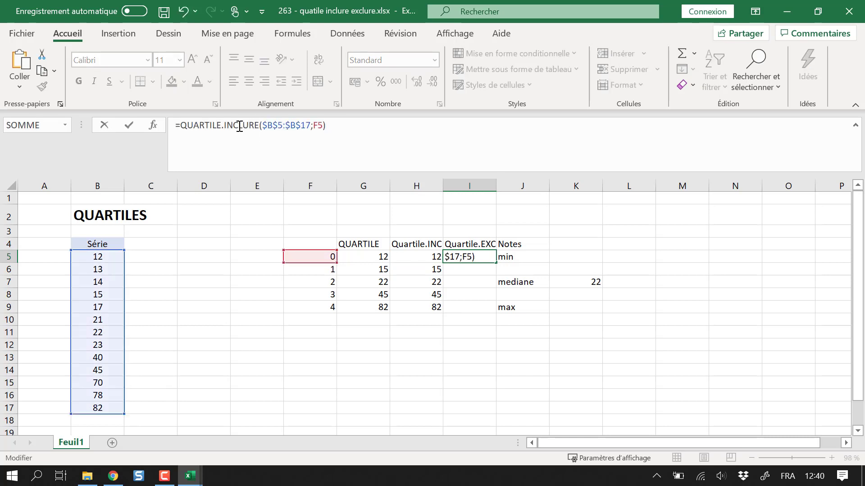
Step: Change the I5 function from INCLURE to EXCLURE and commit it
click(234, 126)
key(BackSpace)
key(BackSpace)
key(BackSpace)
text(EX)
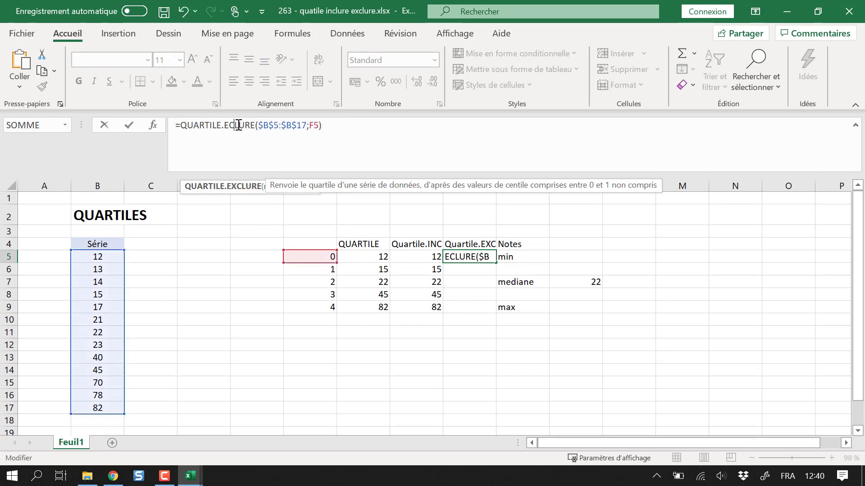
text(C)
key(Return)
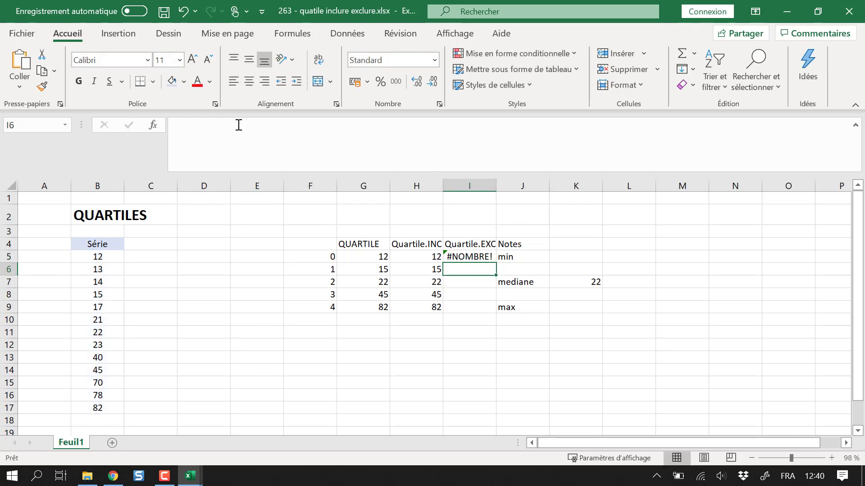
click(482, 253)
double_click(496, 263)
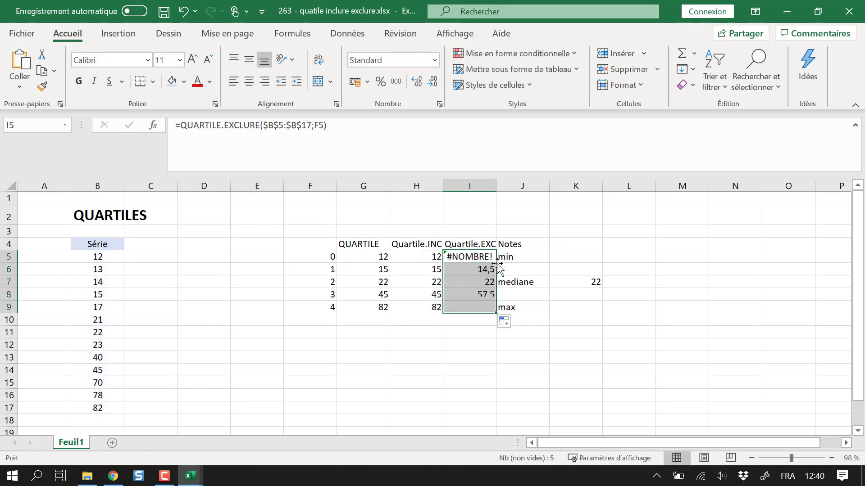
click(470, 258)
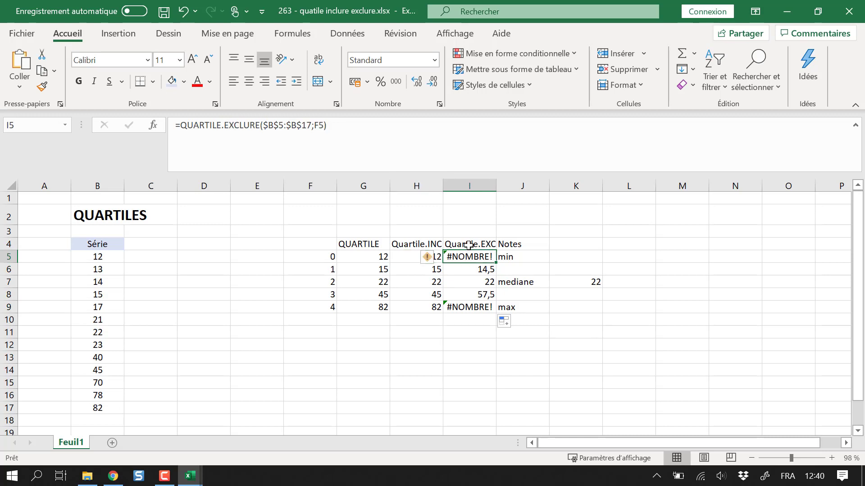
key(Down)
key(Up)
key(Up)
key(Down)
key(Down)
key(Up)
key(Down)
key(Up)
key(Down)
key(Down)
key(Down)
key(Down)
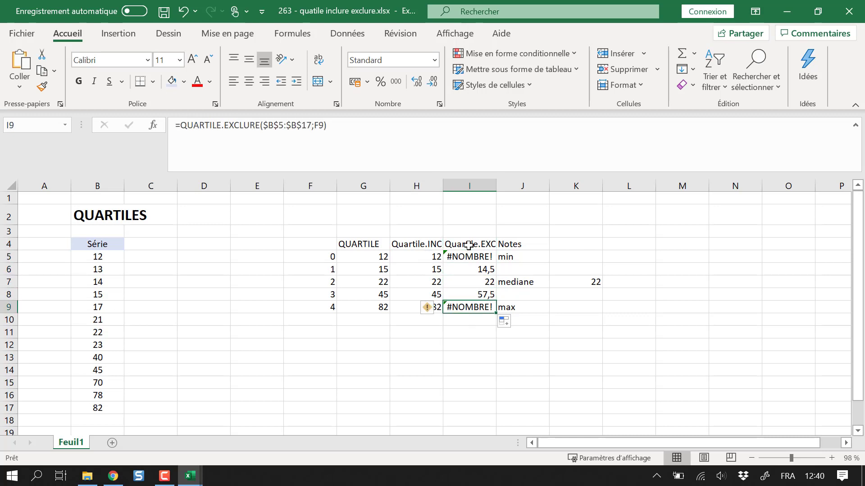
key(Up)
key(Up)
key(Up)
key(Down)
key(Down)
key(Down)
key(Up)
key(Up)
key(Up)
key(Up)
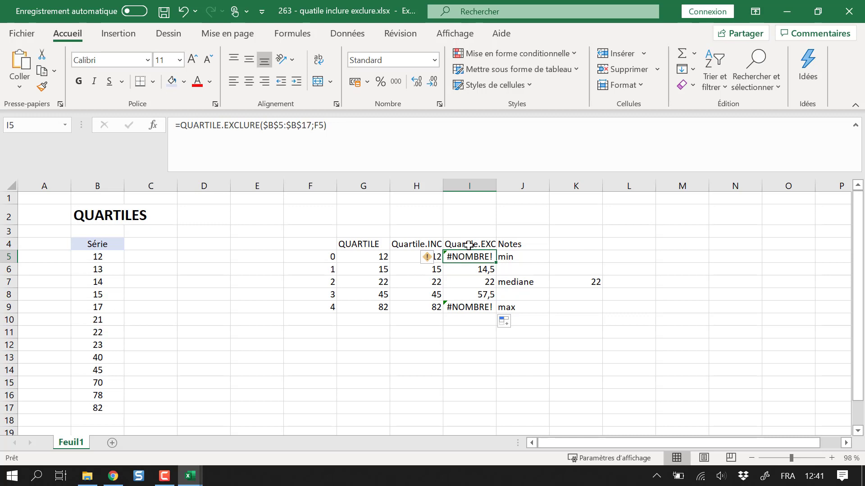
key(Down)
key(Down)
key(Down)
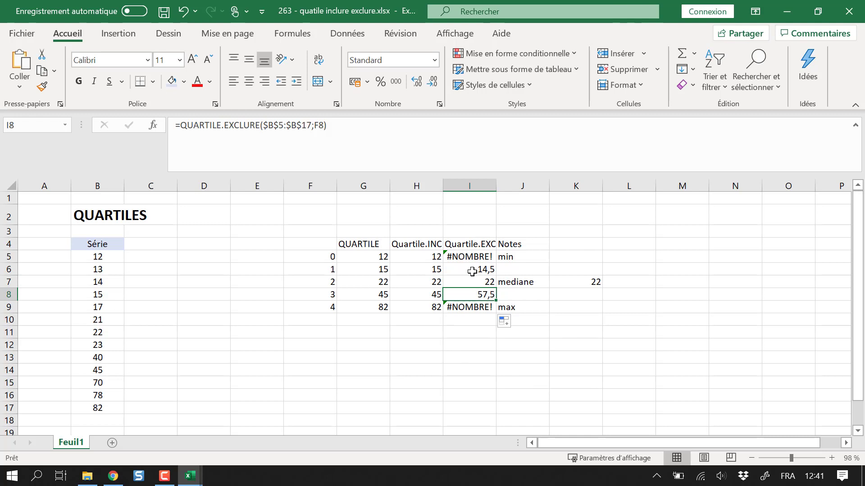
click(470, 272)
click(481, 295)
click(483, 282)
click(480, 272)
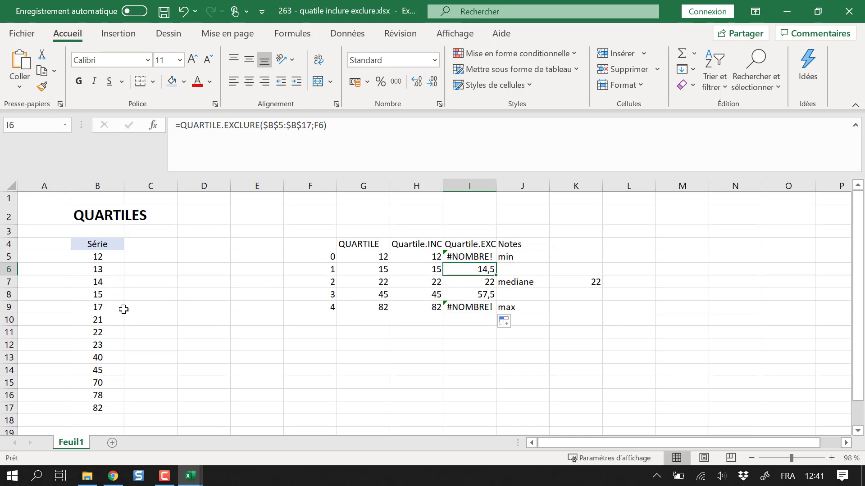
click(831, 458)
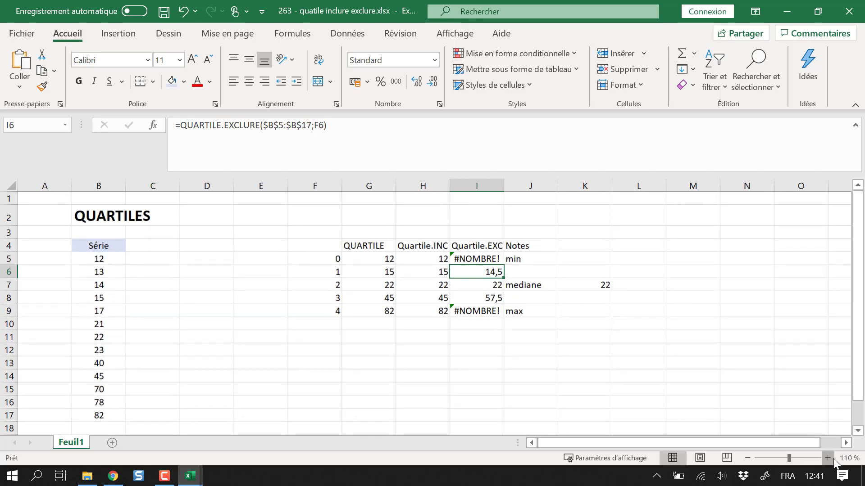
click(832, 458)
scroll(252, 360, down, 1)
scroll(470, 315, up, 1)
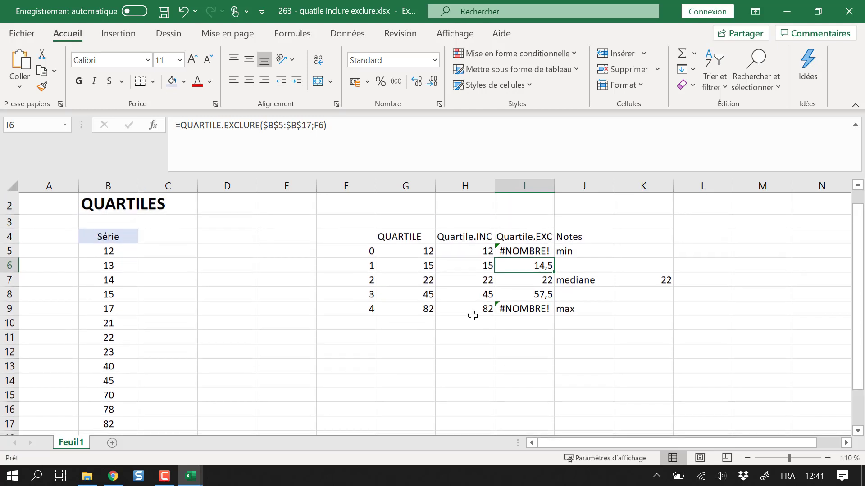
click(530, 301)
scroll(180, 349, down, 1)
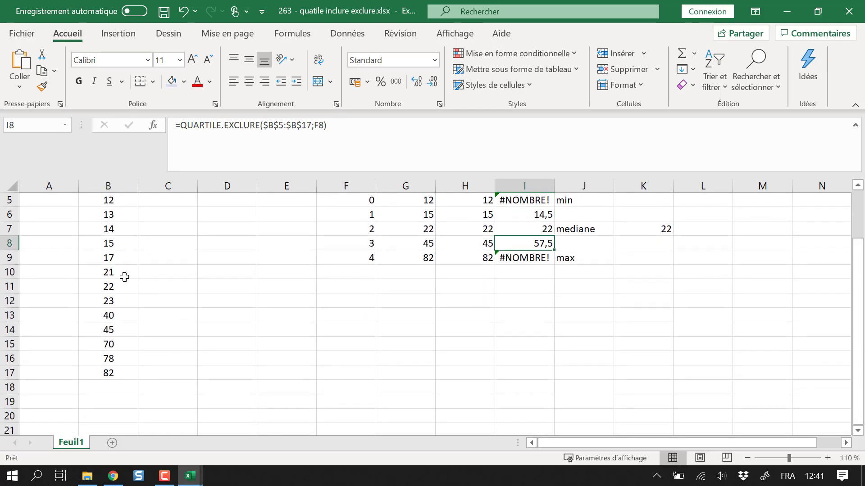
drag(122, 244, 118, 373)
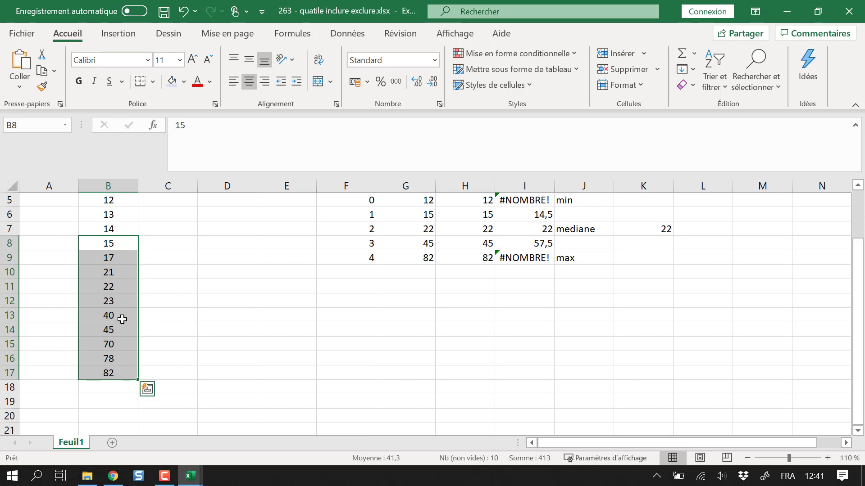
drag(123, 286, 118, 373)
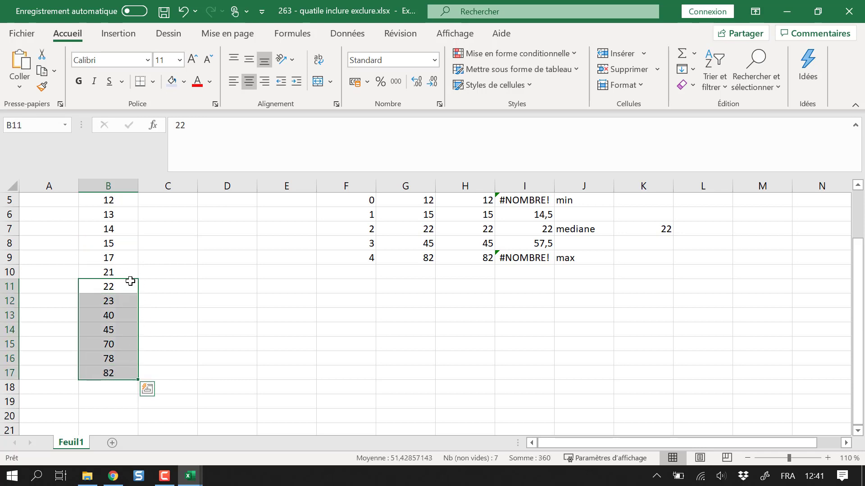
click(126, 328)
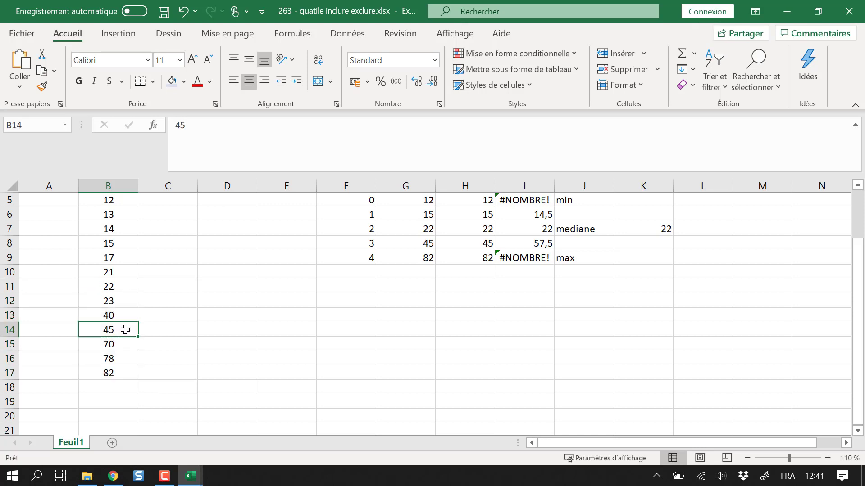
drag(121, 287, 113, 315)
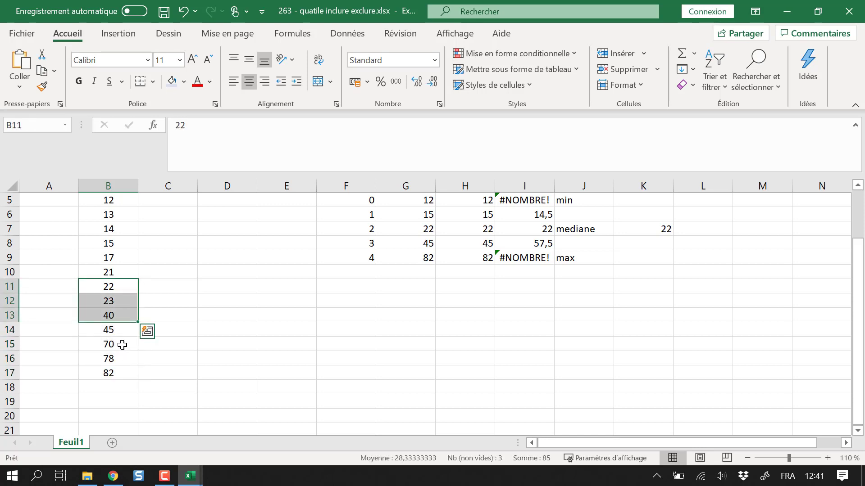
drag(119, 344, 123, 375)
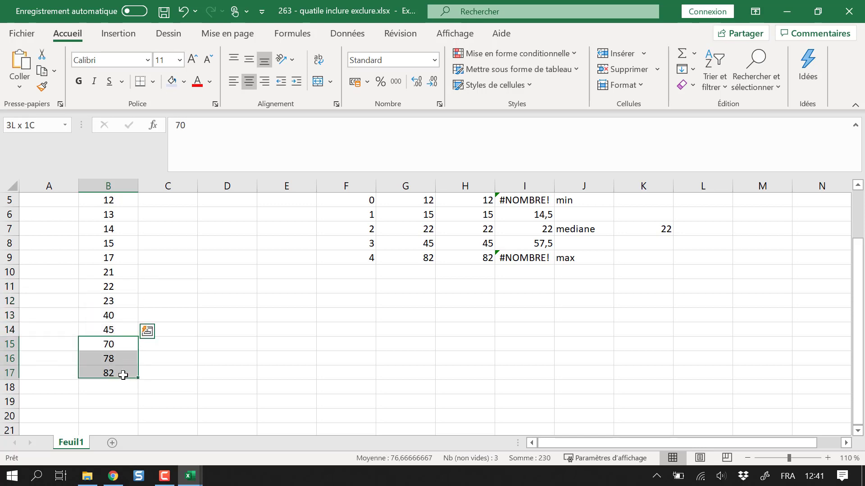
click(128, 330)
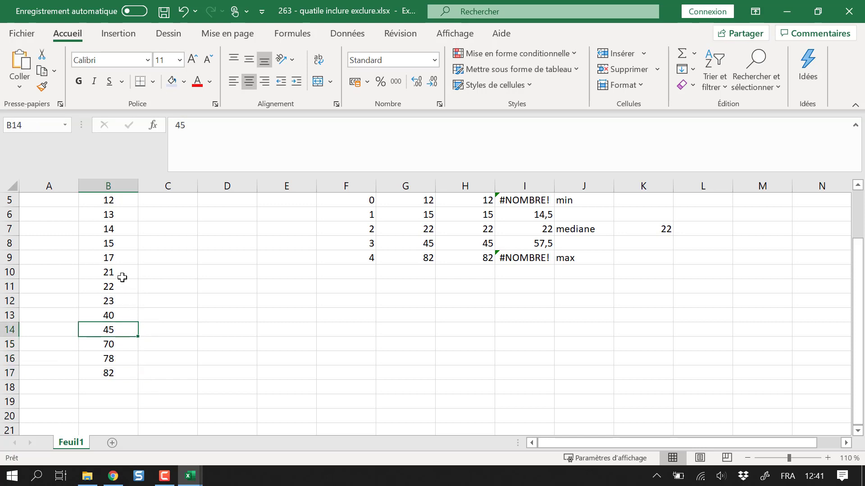
drag(117, 301, 125, 374)
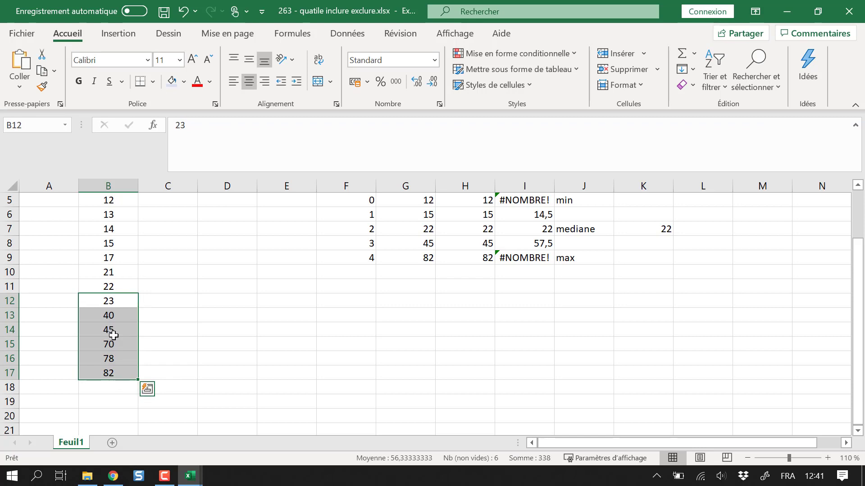
scroll(498, 295, up, 1)
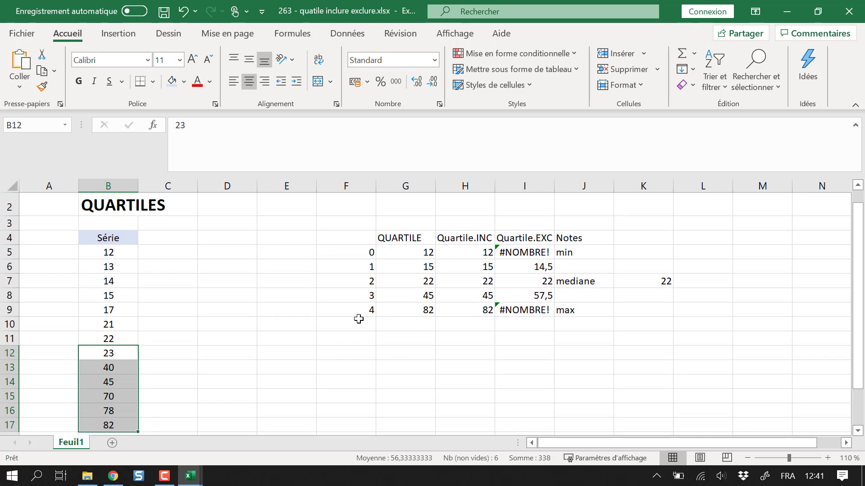
scroll(319, 325, down, 1)
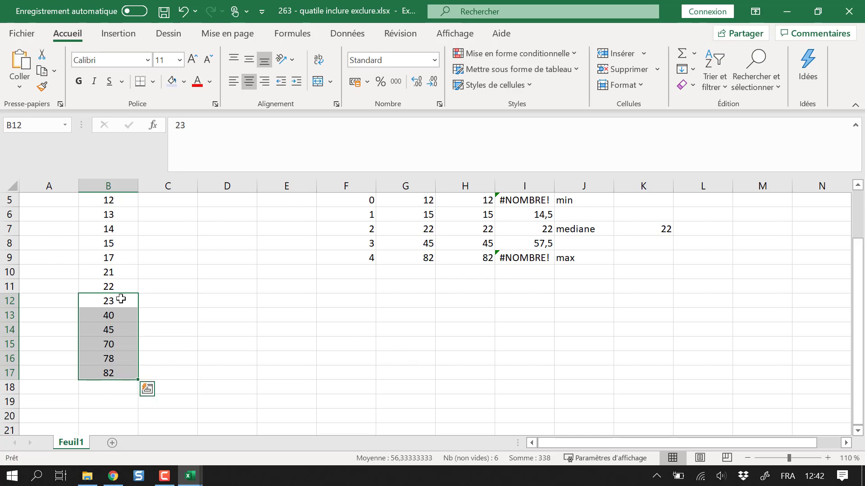
mouse_move(108, 388)
scroll(577, 351, up, 1)
click(512, 411)
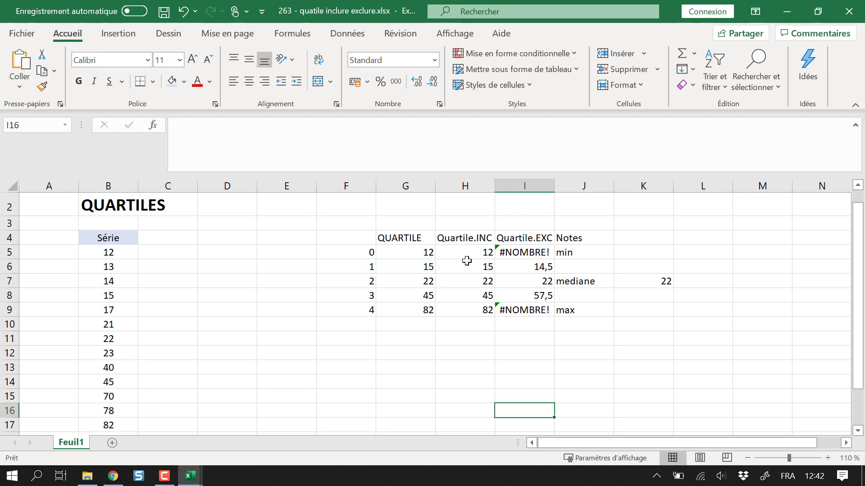
click(120, 252)
drag(120, 252, 122, 353)
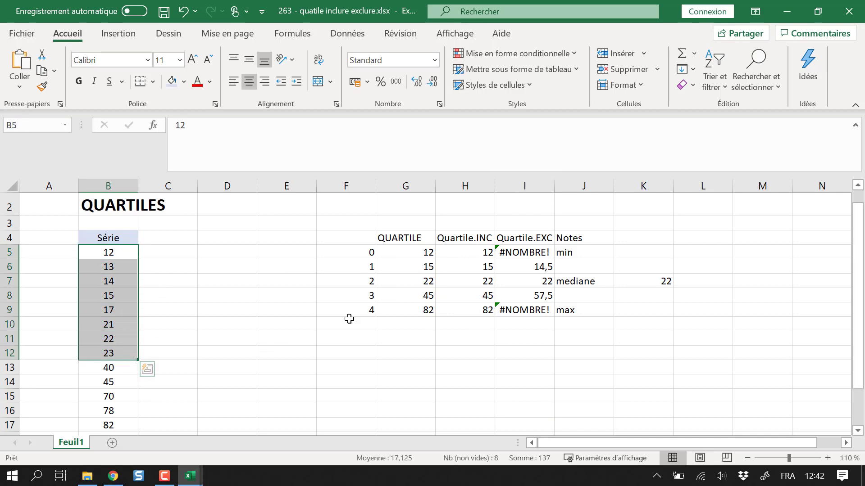
click(442, 295)
scroll(211, 367, down, 2)
scroll(212, 367, up, 1)
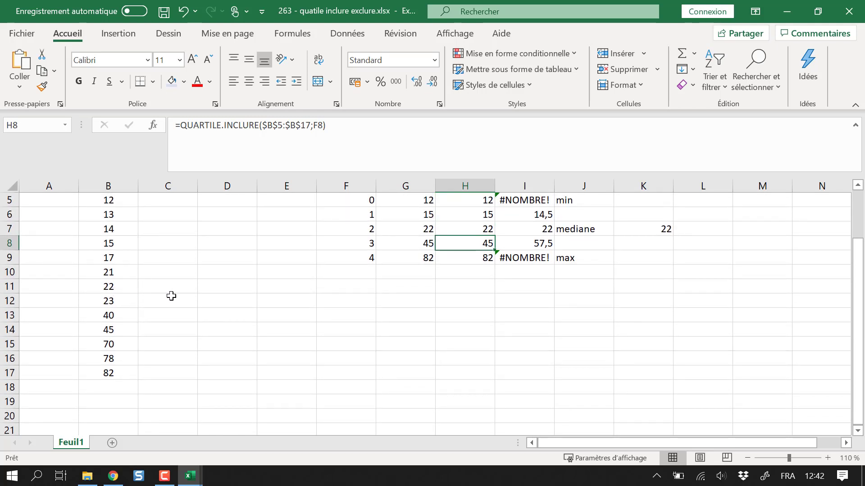
scroll(444, 299, up, 1)
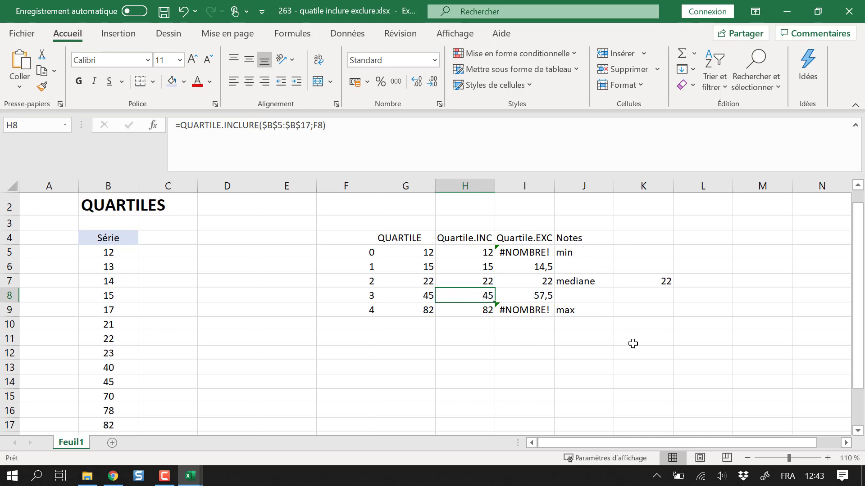
click(477, 394)
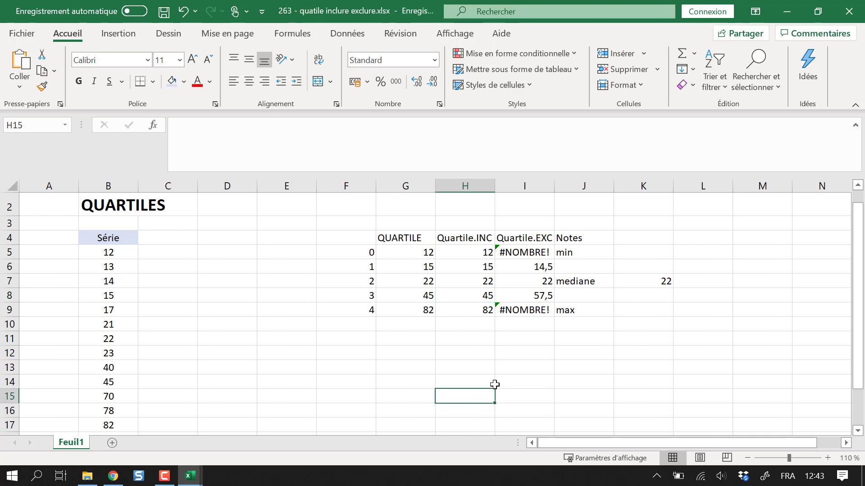
click(499, 266)
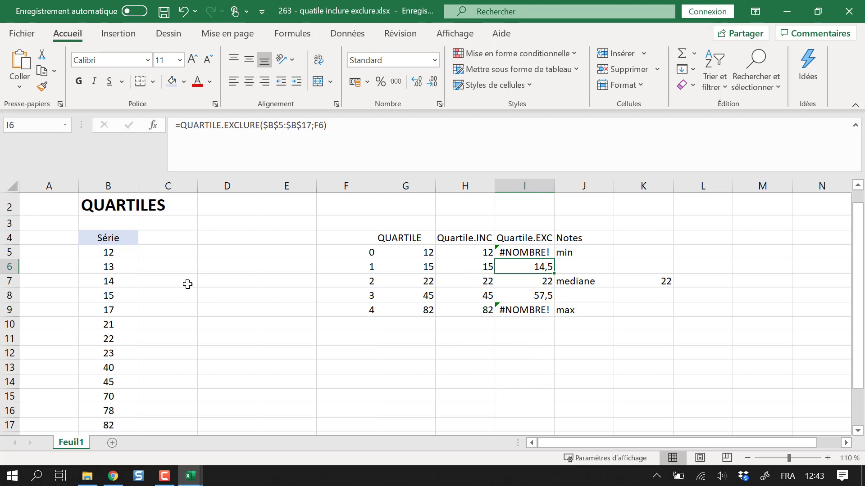